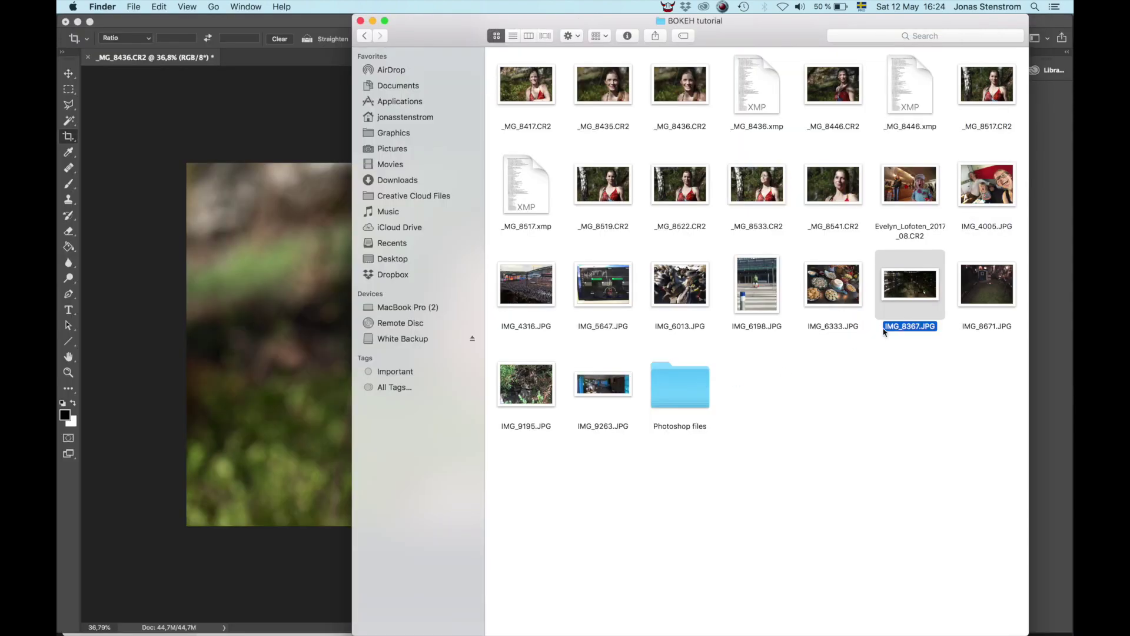
- Quick Look IMG_8367.JPG in Finder, then drag it onto the portrait canvas
key("space")
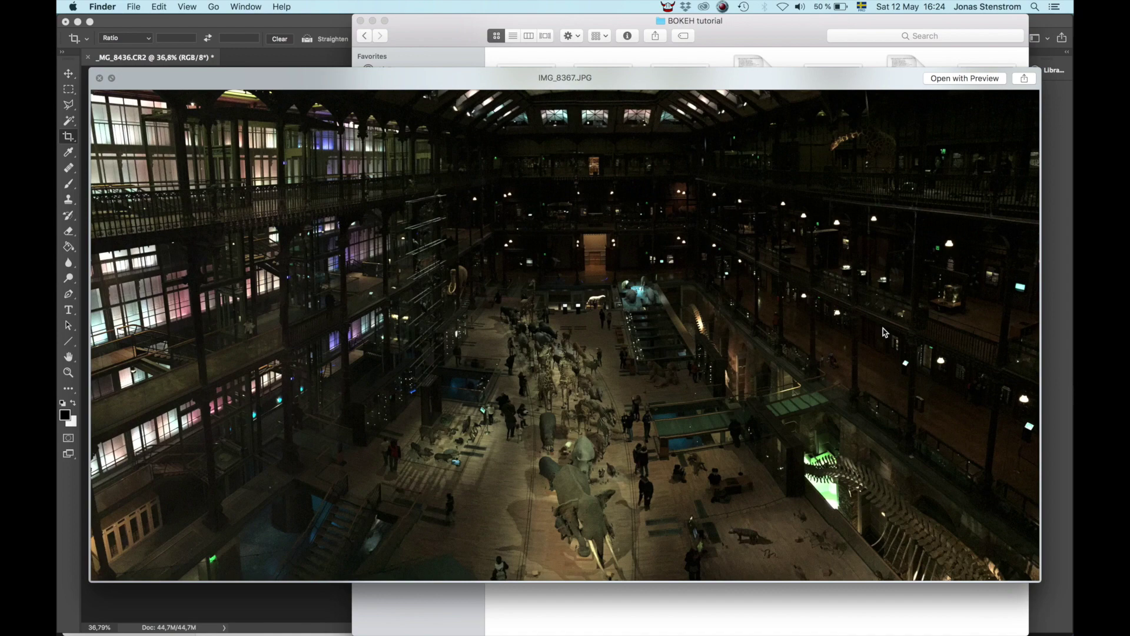
key("space")
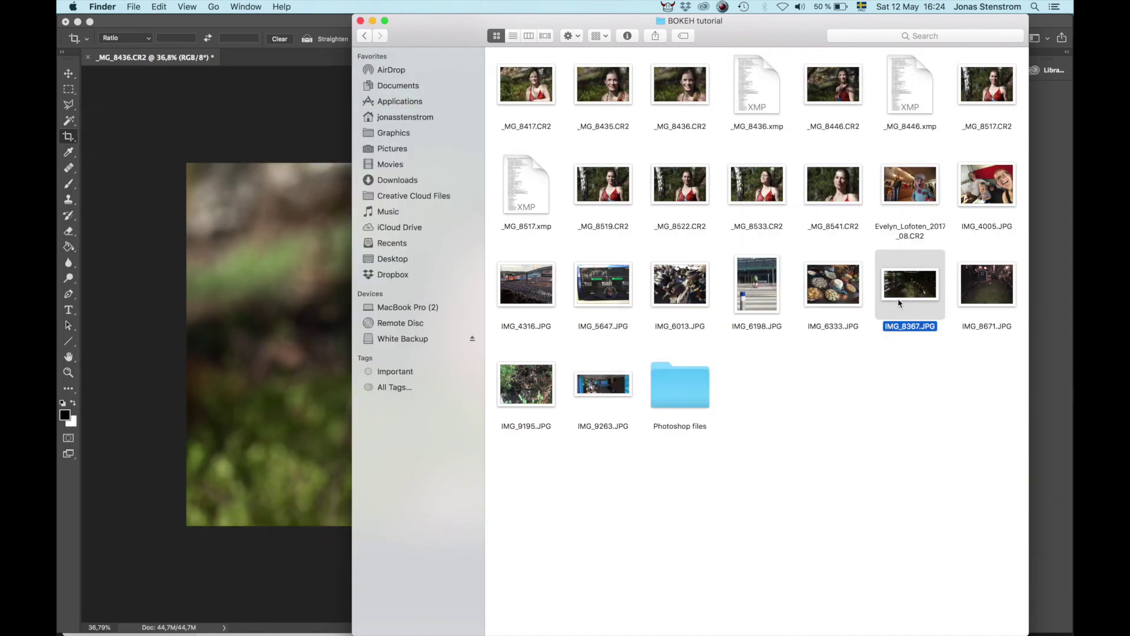
left_click_drag(905, 286, 288, 350)
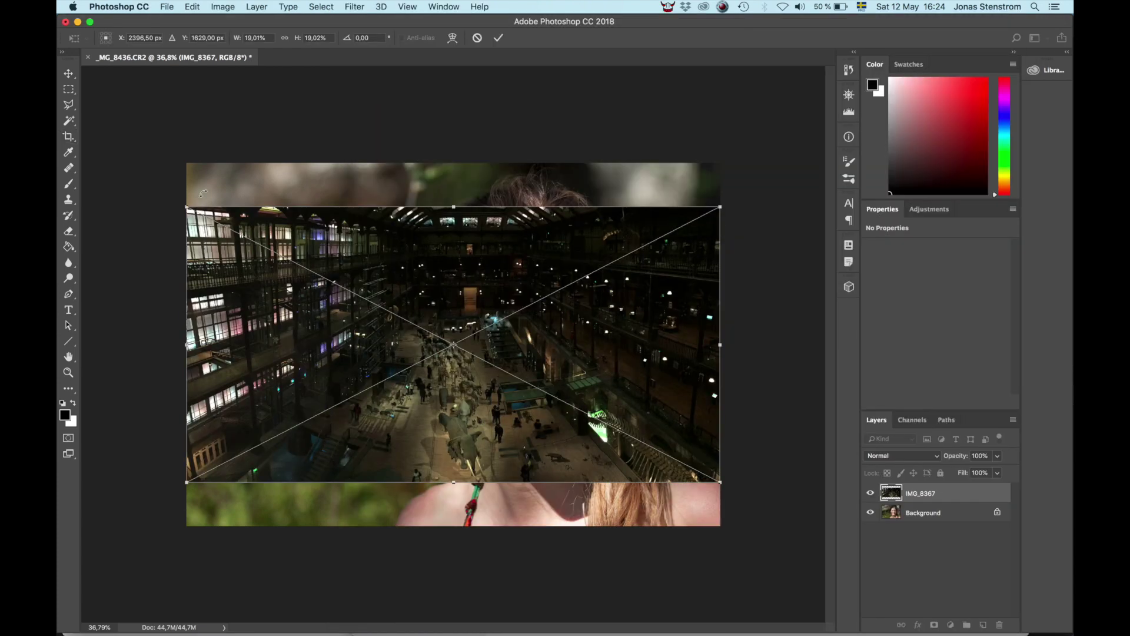
- Stretch the placed IMG_8367 photo past all canvas edges and commit it as a 5202 × 3408 px layer
left_click_drag(183, 199, 175, 159)
left_click_drag(721, 483, 721, 525)
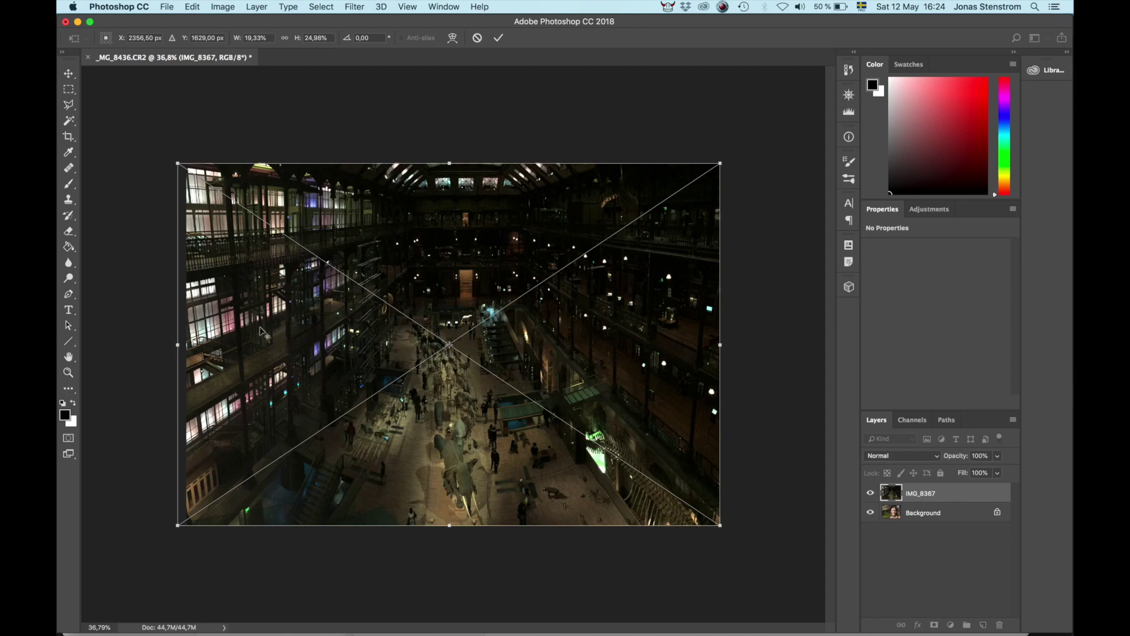
key("alt+super+8")
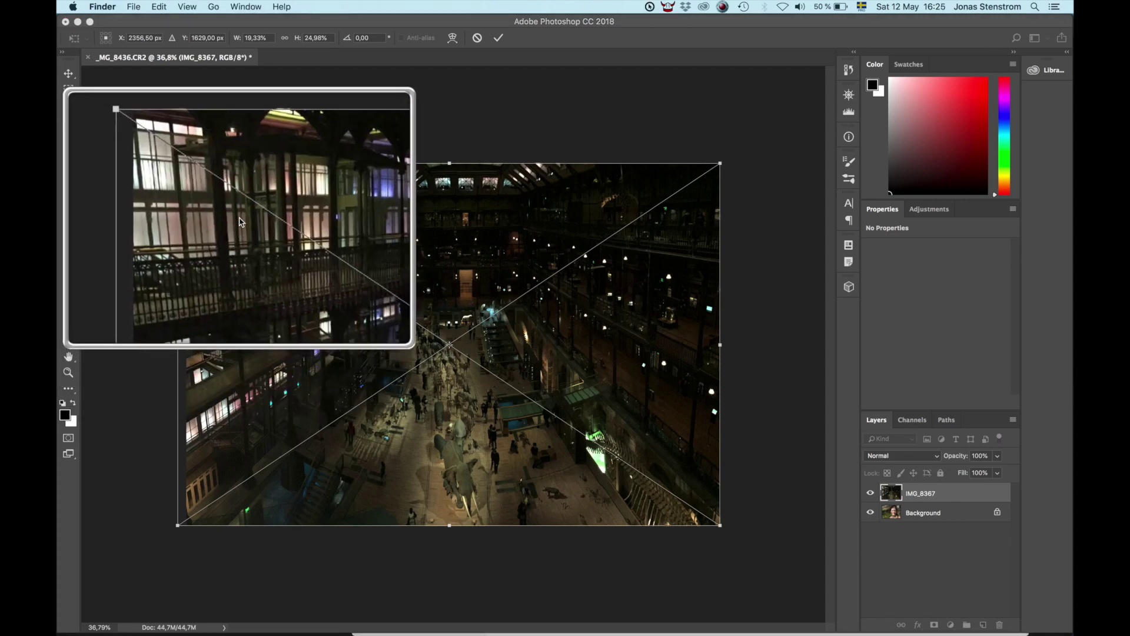
key("alt+super+8")
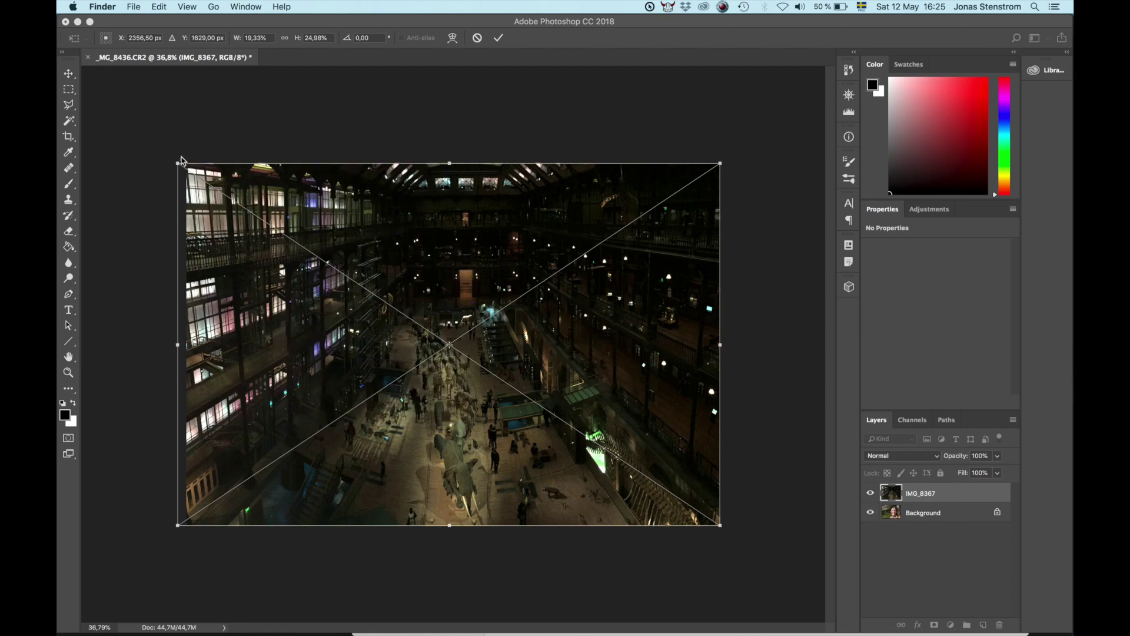
left_click_drag(177, 163, 140, 146)
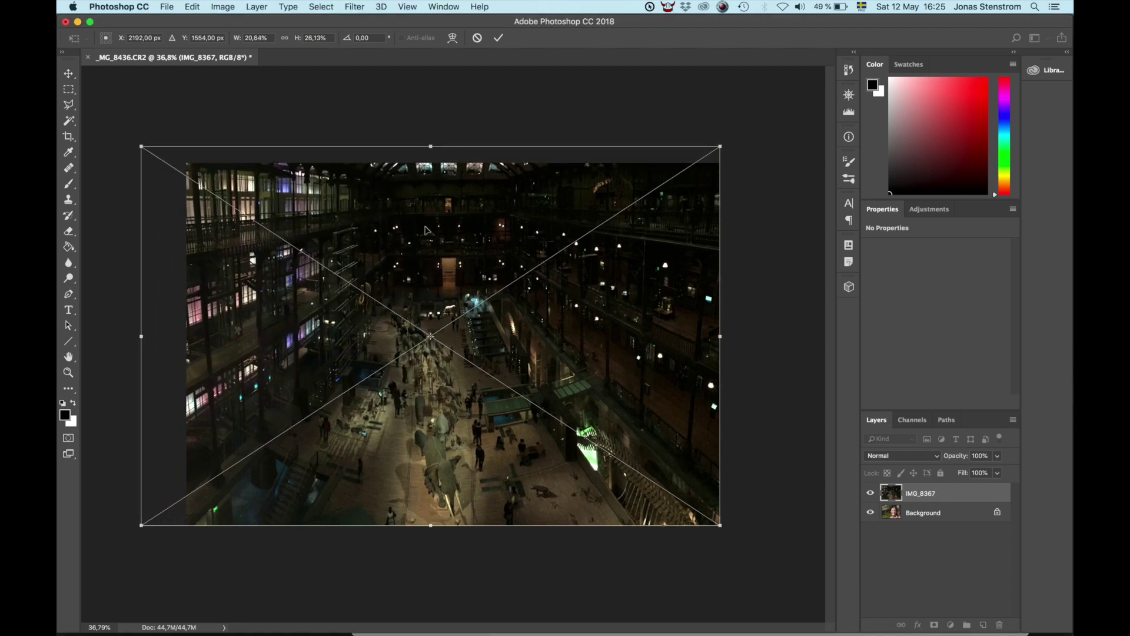
key("Return")
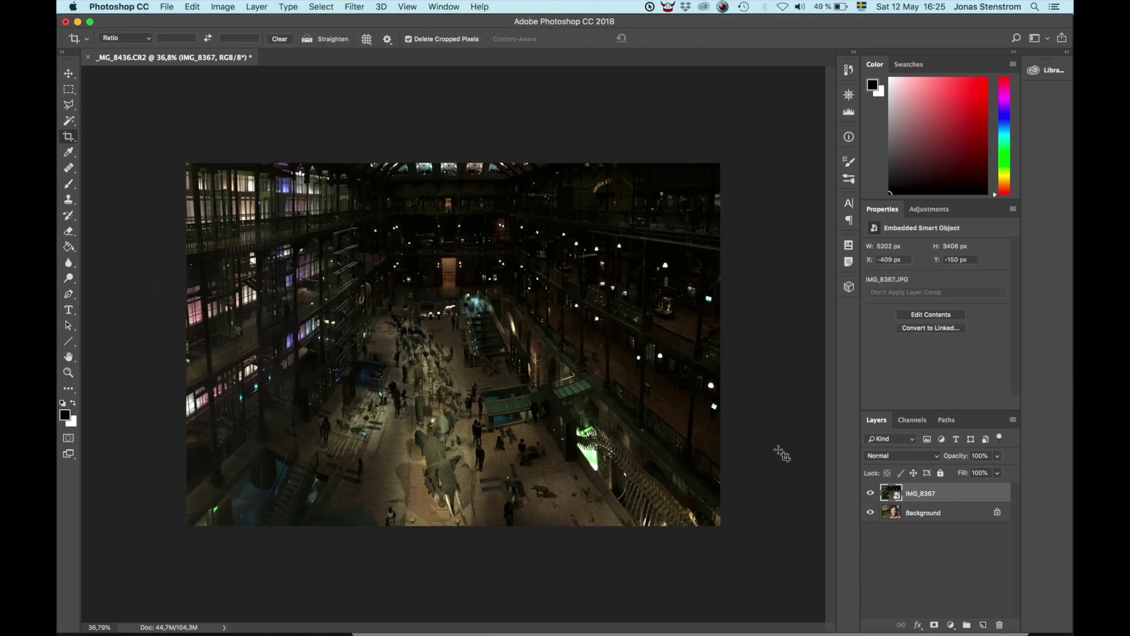
key("alt+super+8")
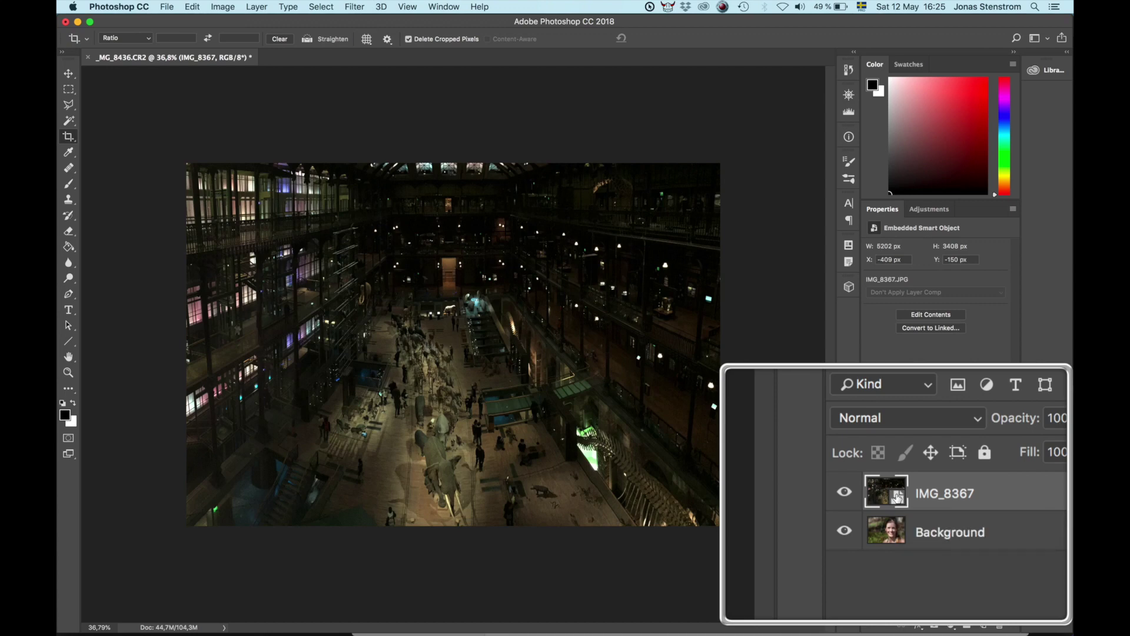
key("alt+super+8")
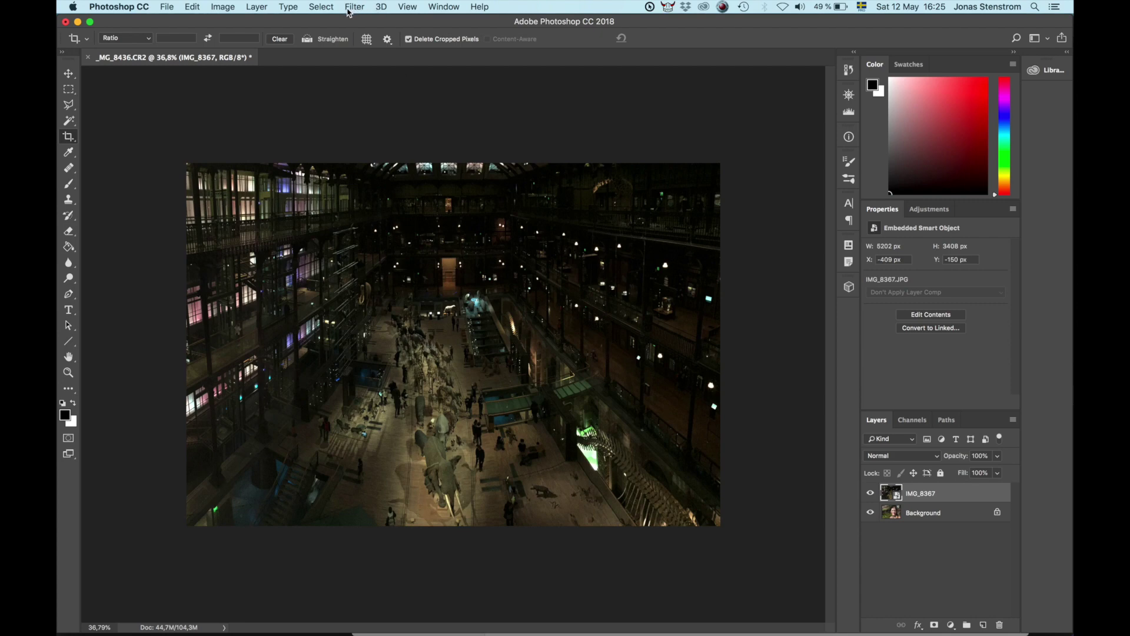
- Apply Filter > Blur Gallery > Field Blur to the IMG_8367 museum layer
left_click(355, 7)
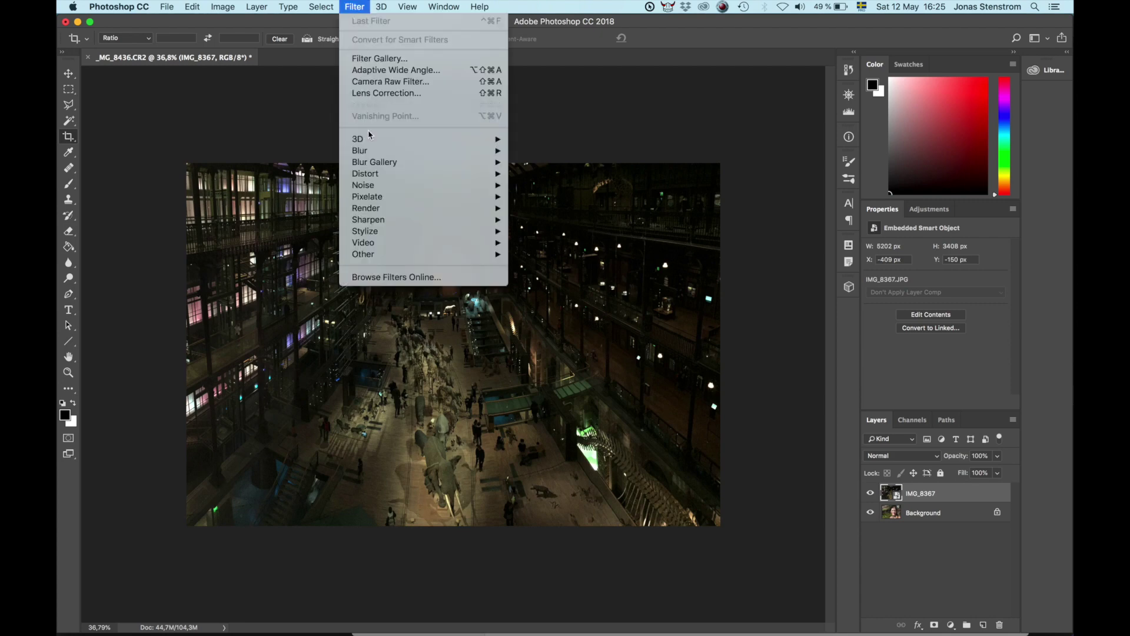
mouse_move(415, 172)
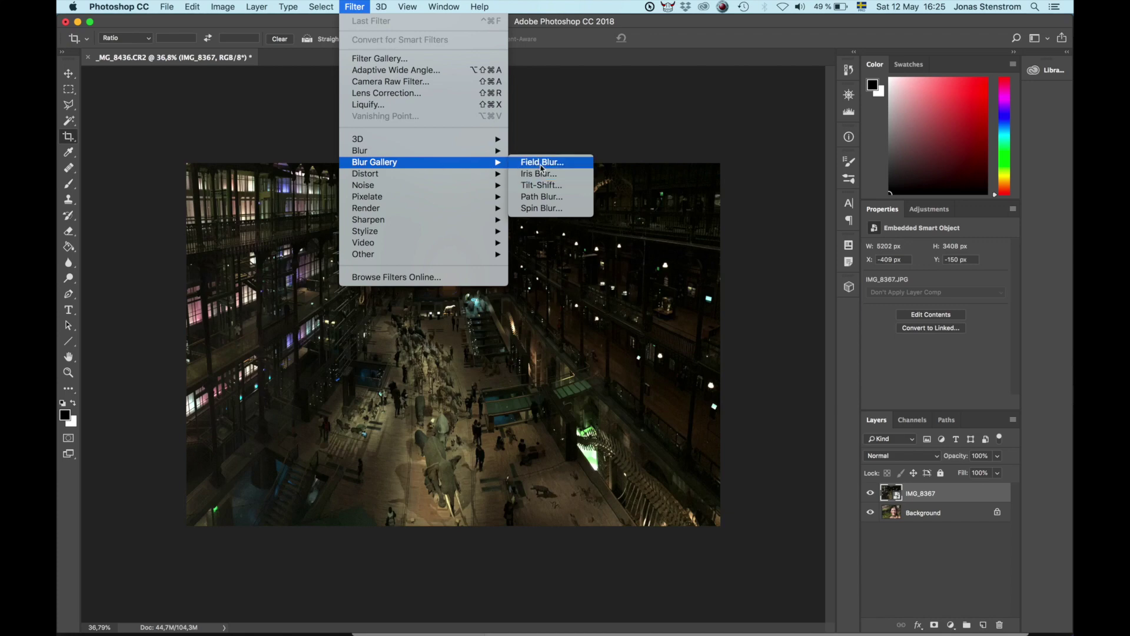
left_click(542, 163)
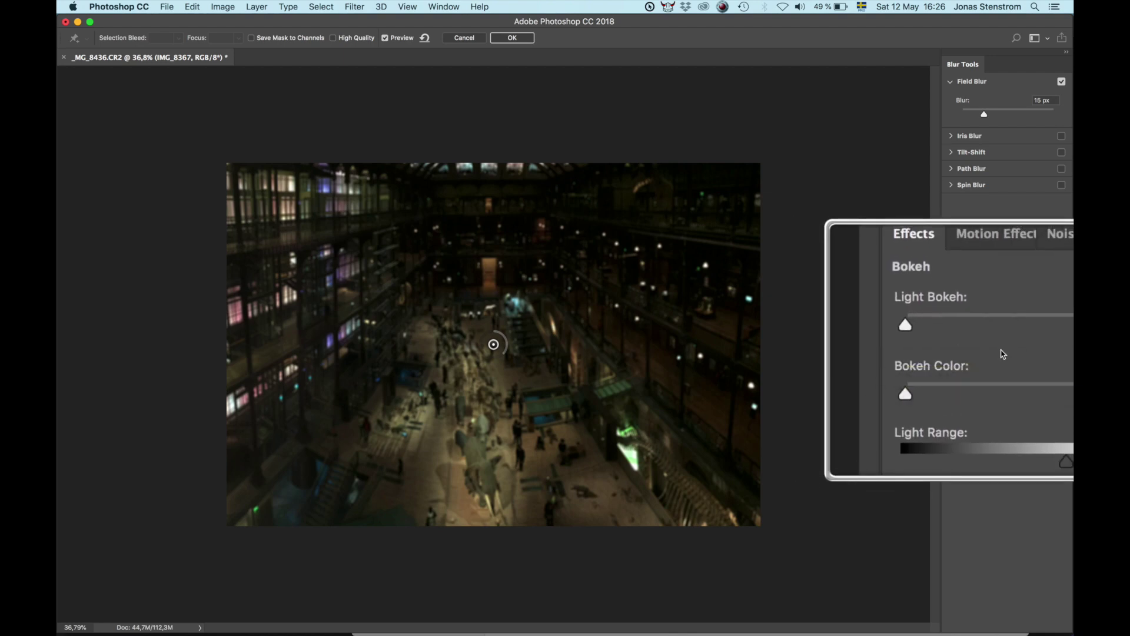
- Apply a 237 px Field Blur with 68% Light Bokeh and light range 137–147
left_click_drag(985, 113, 1037, 118)
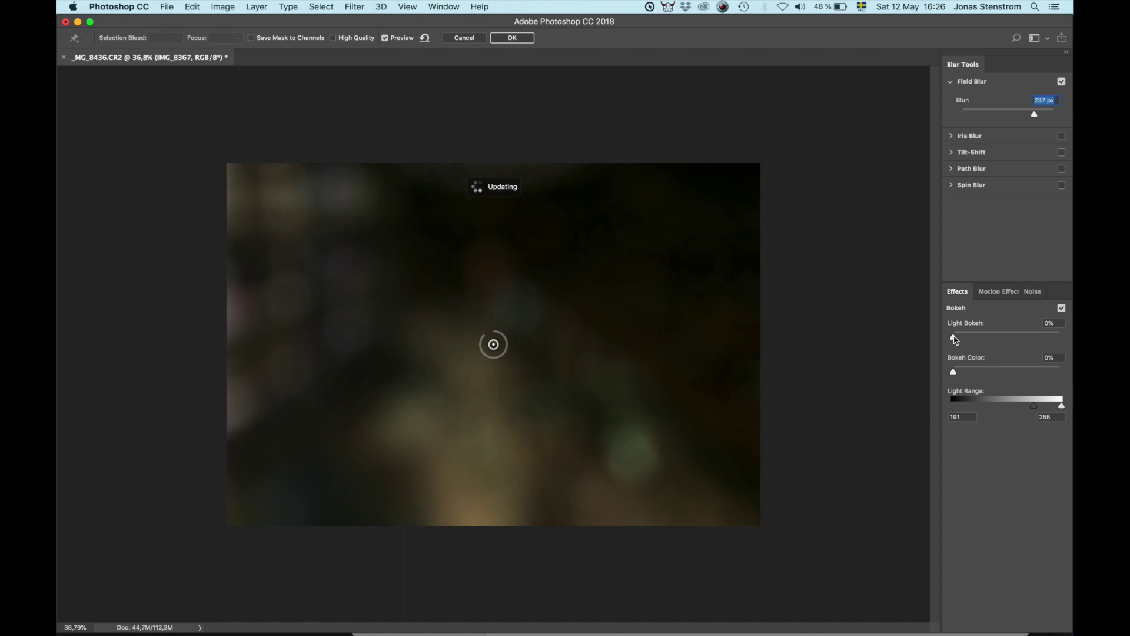
left_click_drag(956, 339, 997, 340)
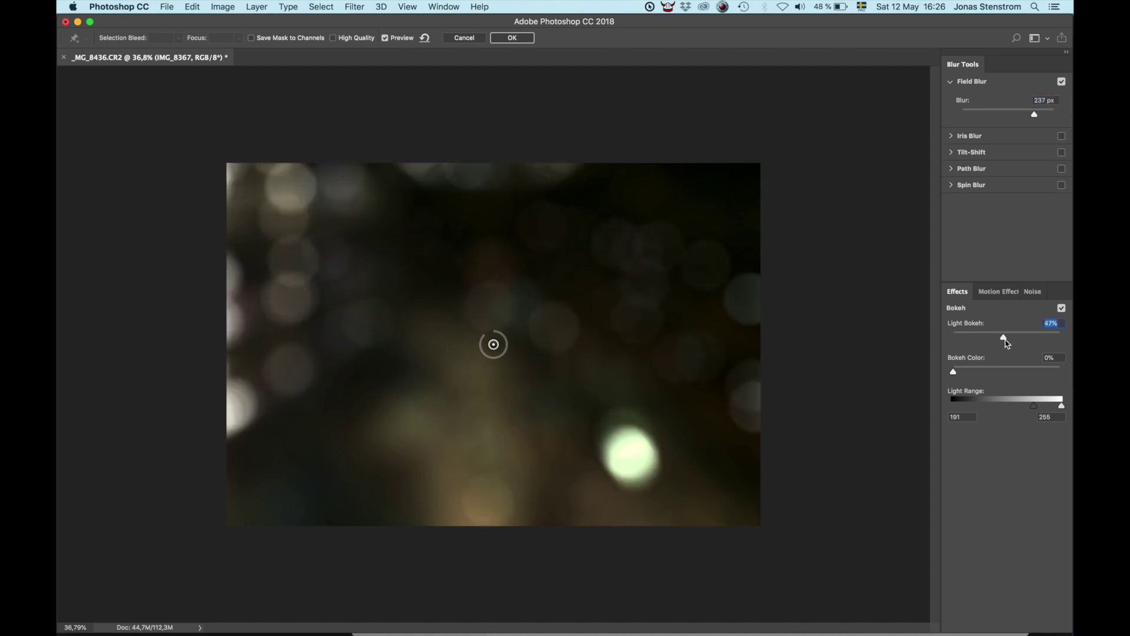
left_click_drag(1005, 343, 1027, 342)
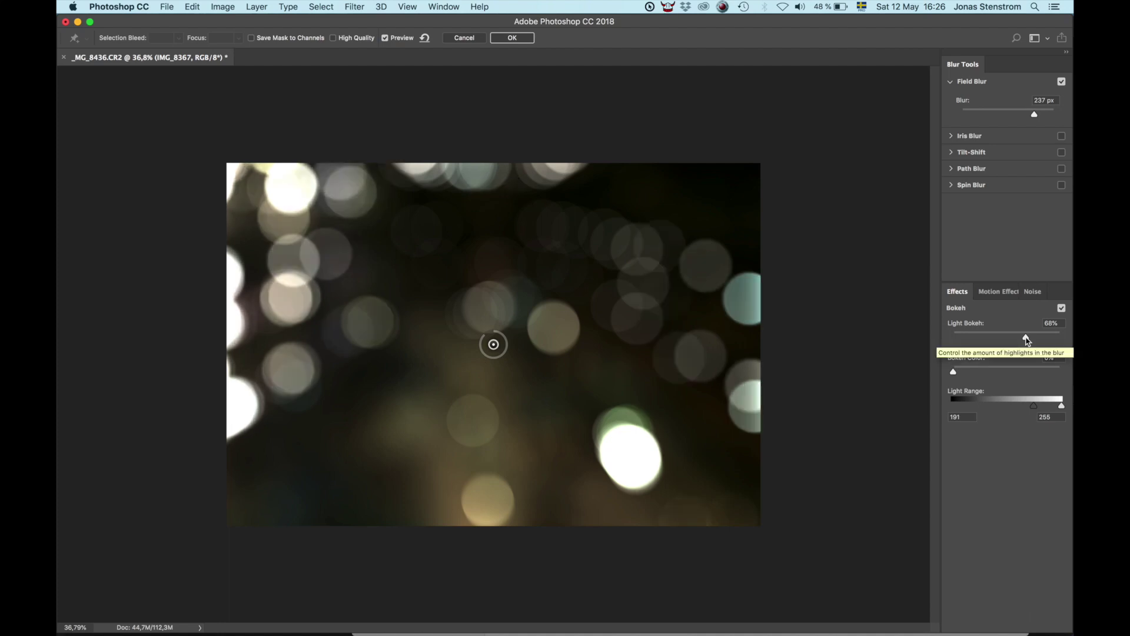
left_click_drag(1034, 406, 1017, 407)
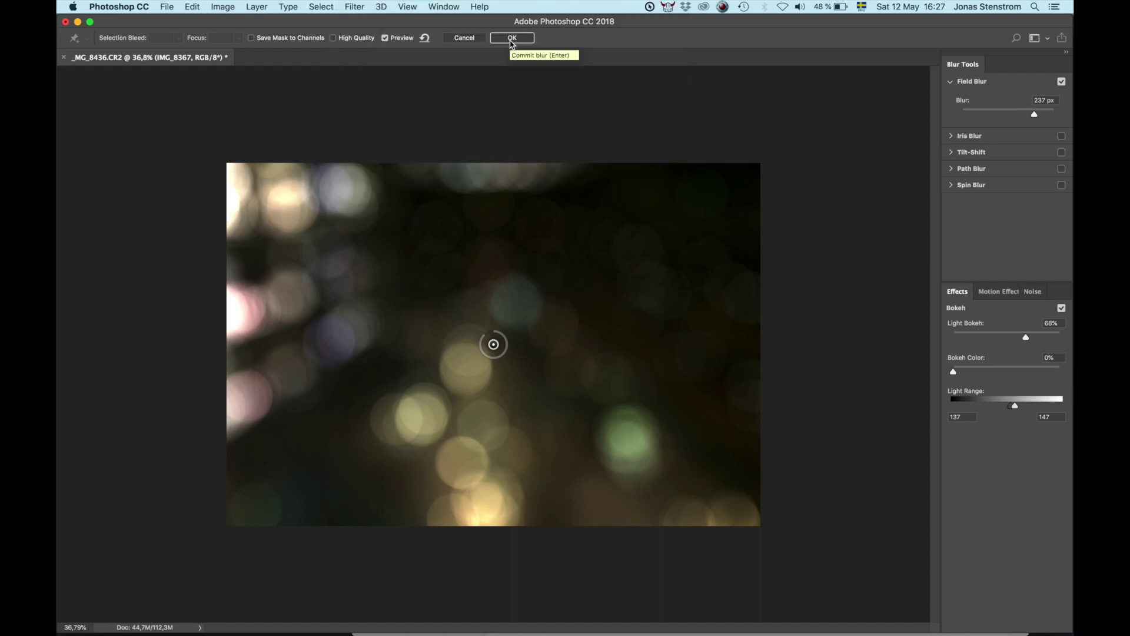
left_click(512, 43)
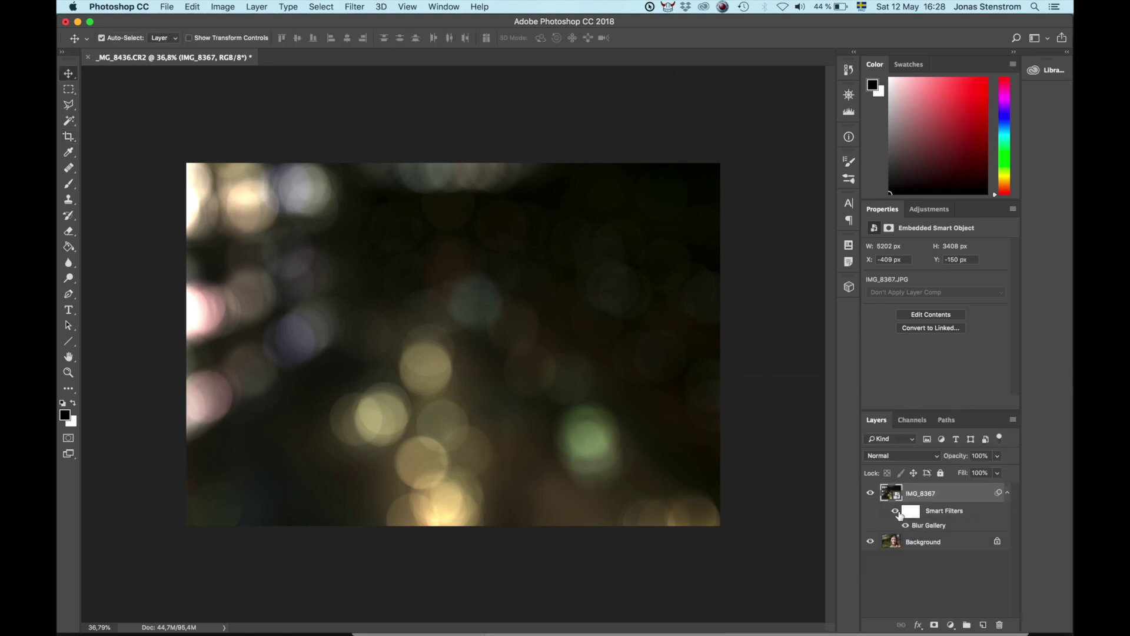
- Compare the blur on and off, then set IMG_8367's blend mode to Screen
left_click(894, 512)
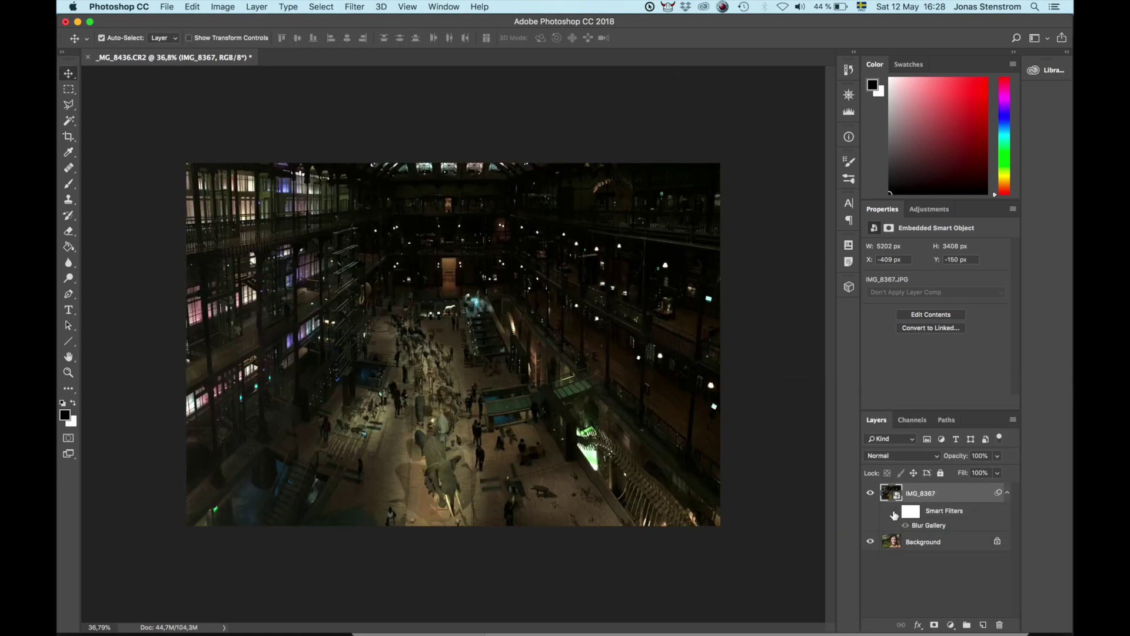
left_click(894, 513)
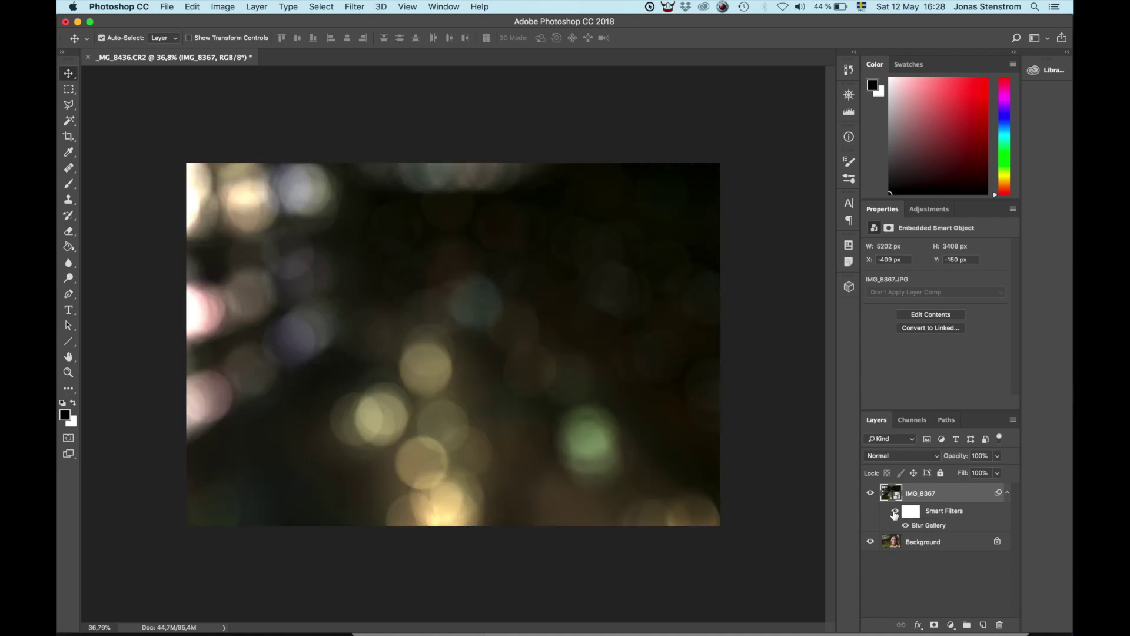
double_click(955, 493)
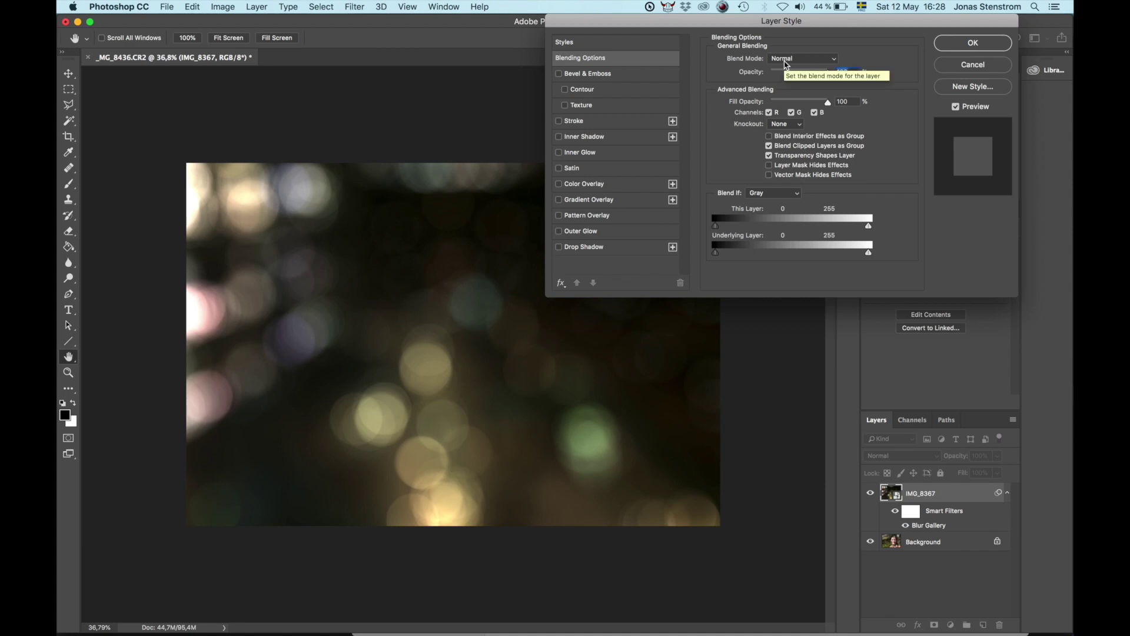
left_click(785, 61)
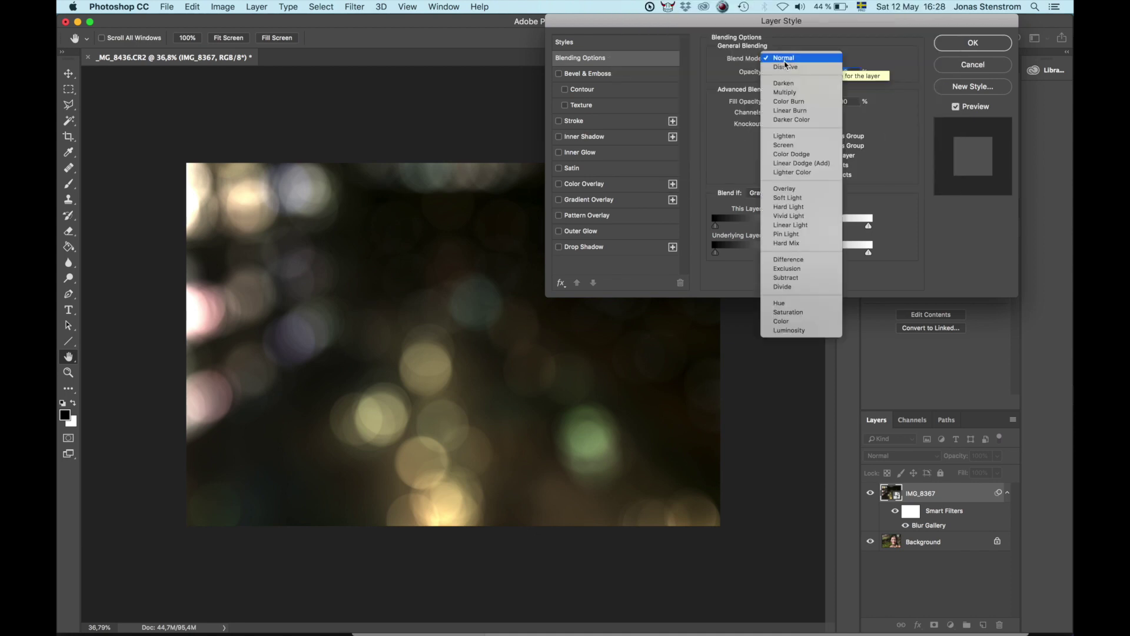
left_click(787, 146)
left_click(973, 43)
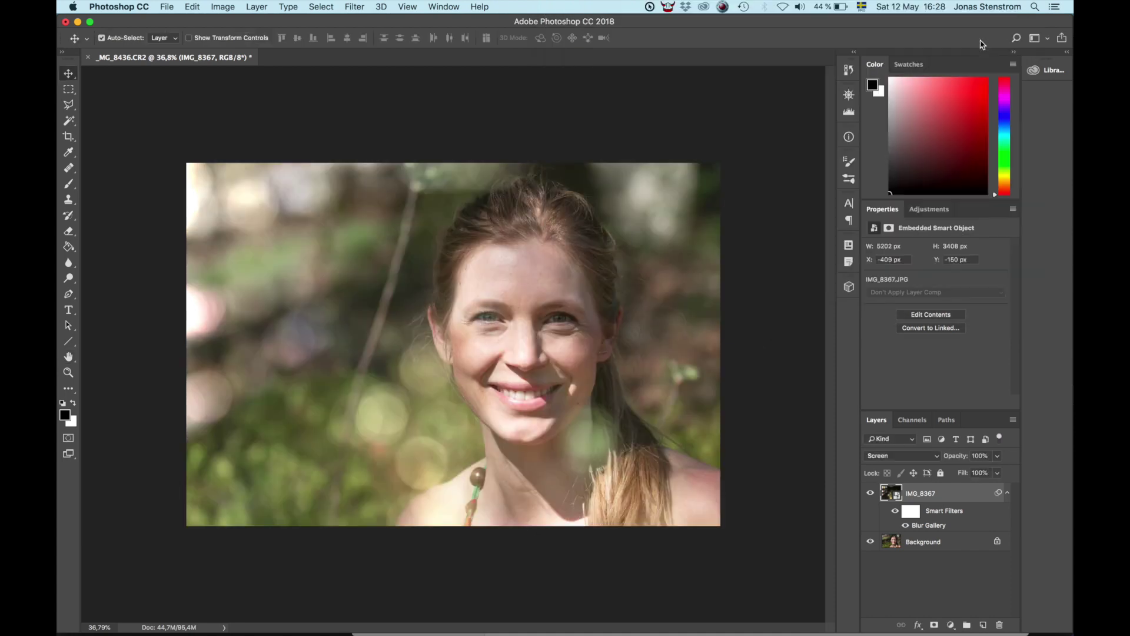
- Toggle the bokeh layer to compare, then hide the Background portrait layer
left_click(870, 493)
left_click(871, 493)
left_click(871, 494)
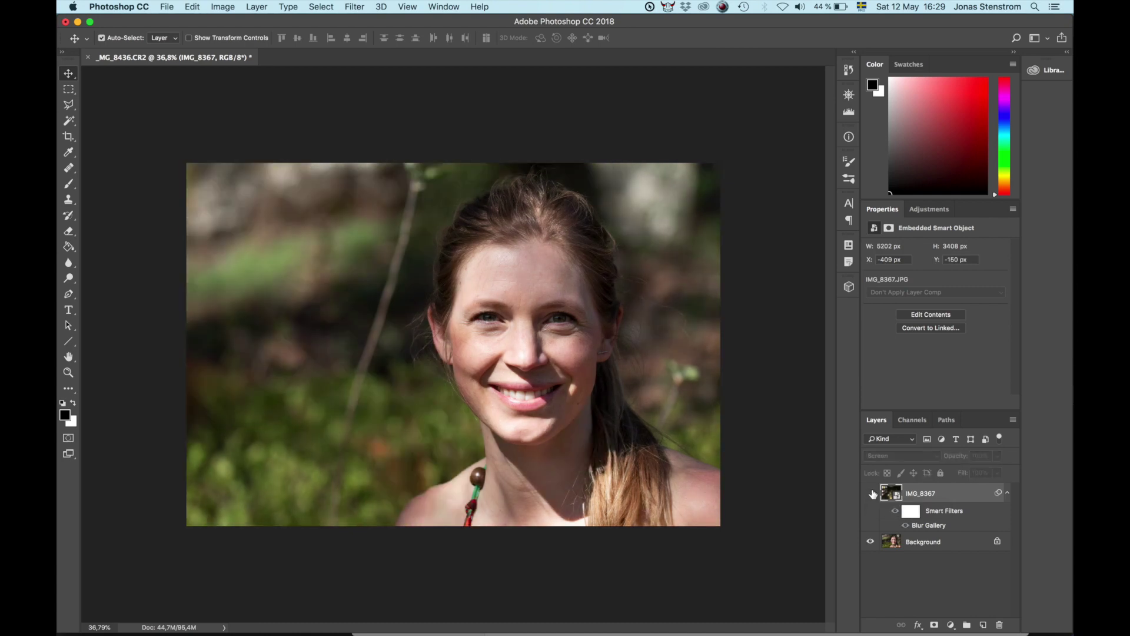
left_click(870, 494)
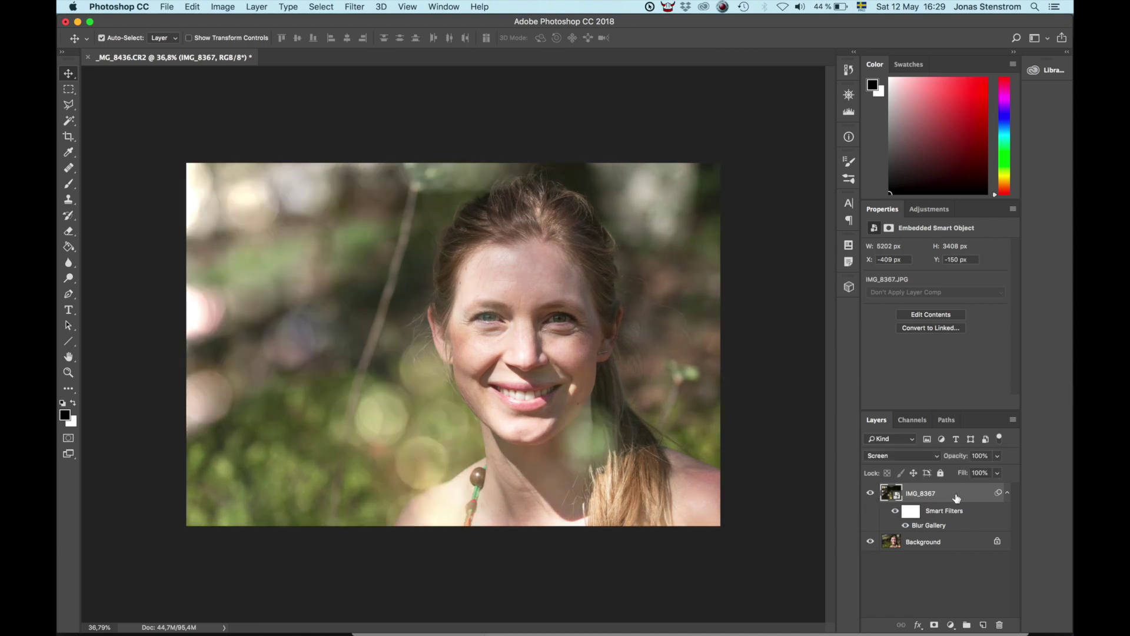
left_click(870, 543)
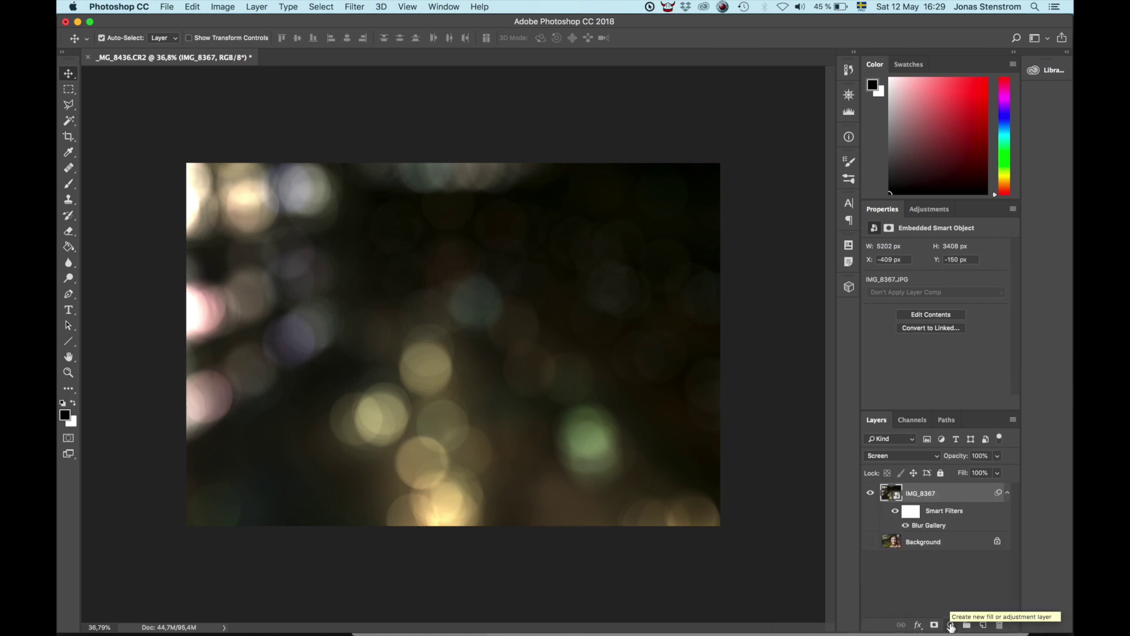
- Add a Levels adjustment clipped to IMG_8367, darkening shadows and brightening highlights
left_click(951, 625)
left_click(972, 443)
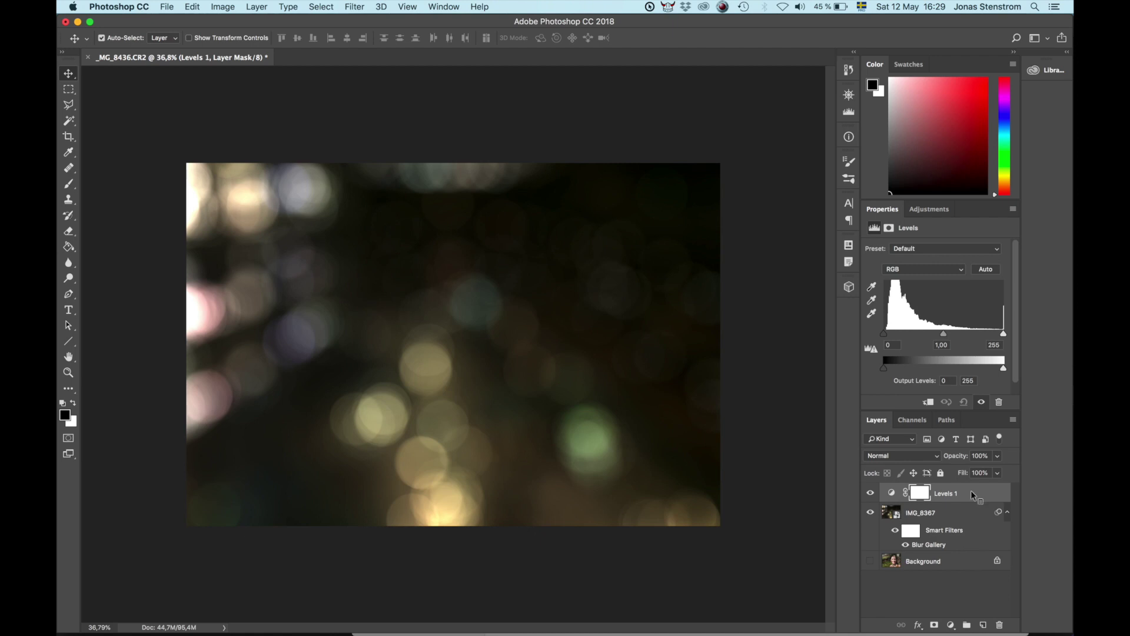
right_click(971, 490)
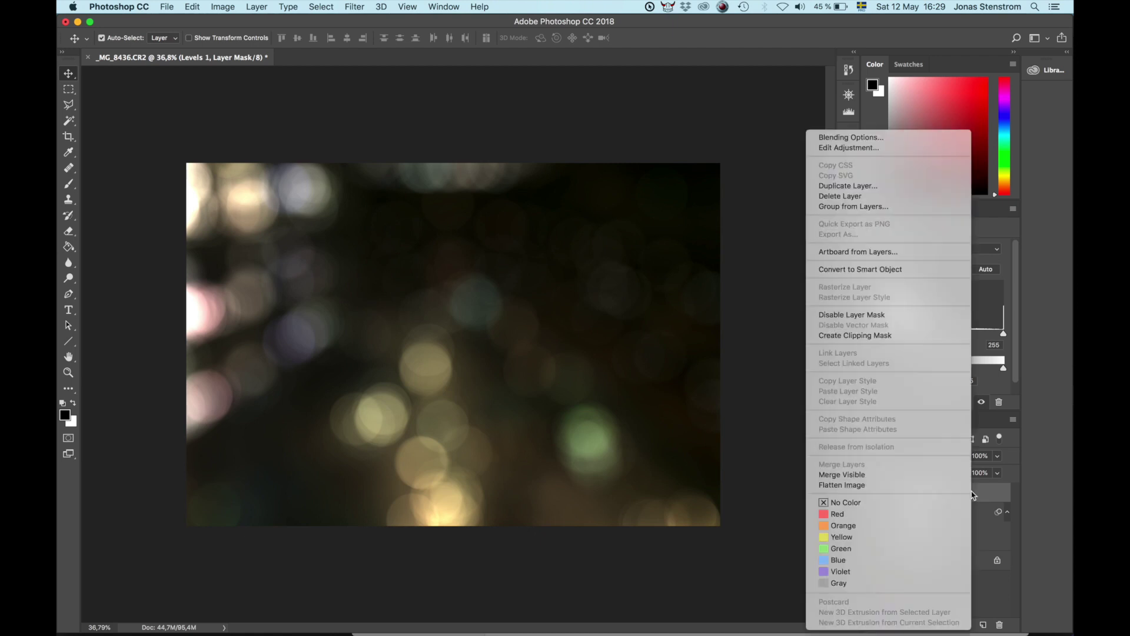
left_click(843, 337)
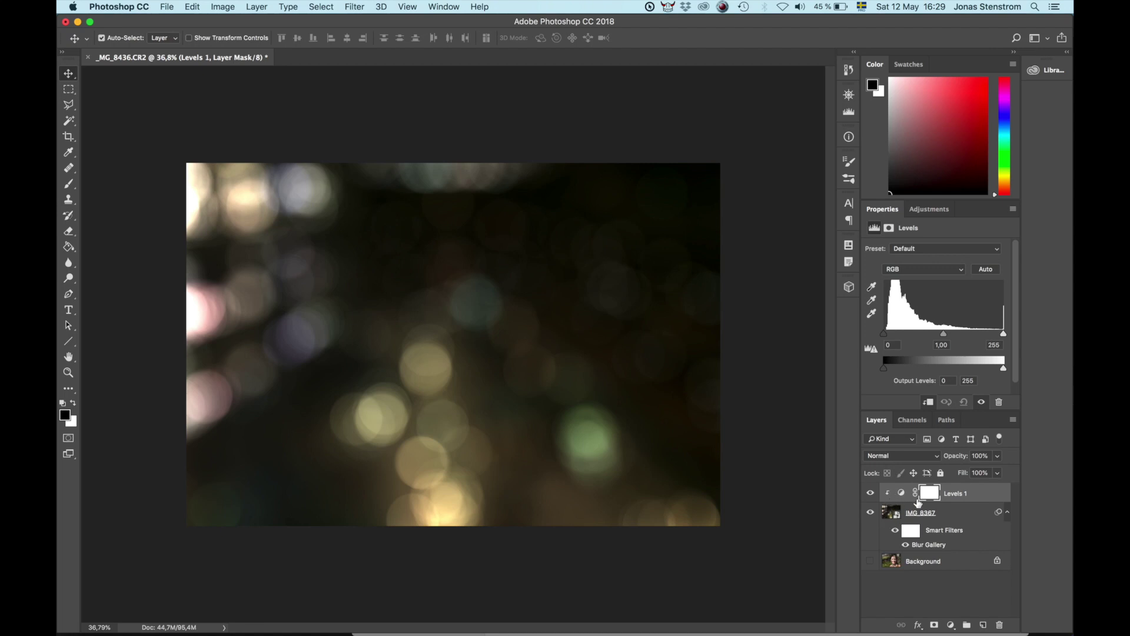
left_click(884, 334)
left_click_drag(888, 340, 889, 340)
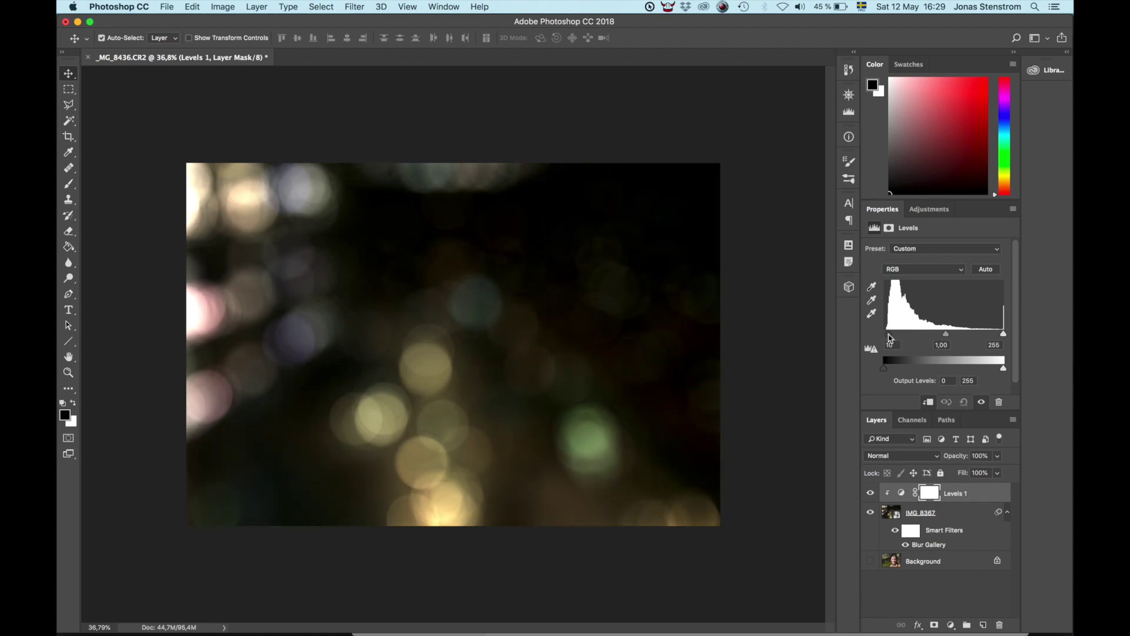
left_click_drag(1004, 335, 943, 339)
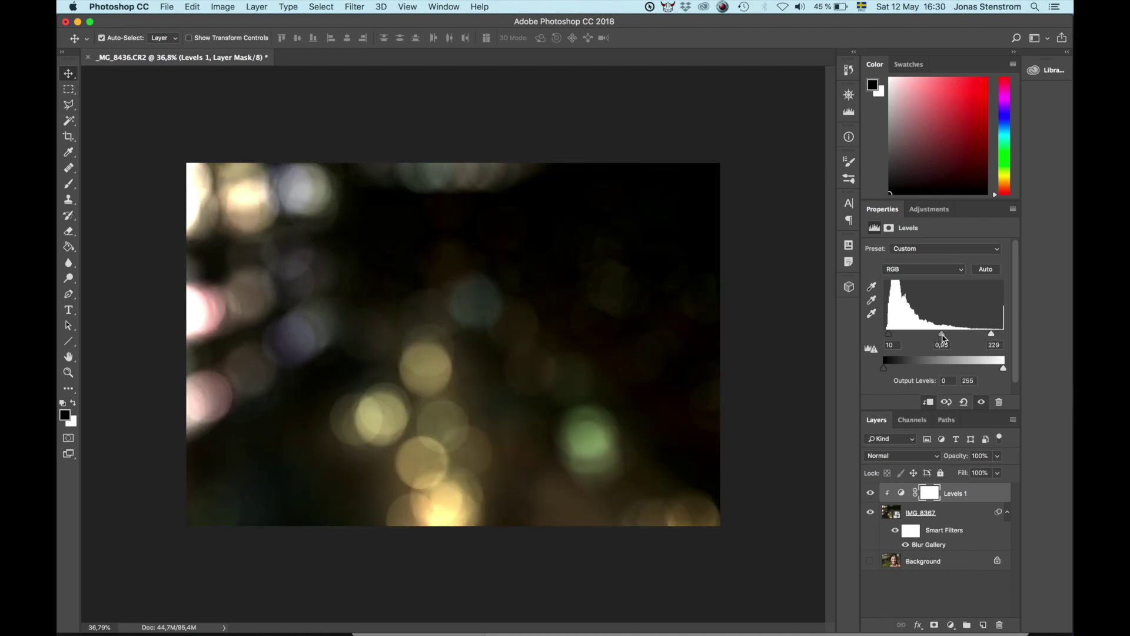
- Show the Background again and toggle Levels 1 on and off to compare its effect
left_click(871, 561)
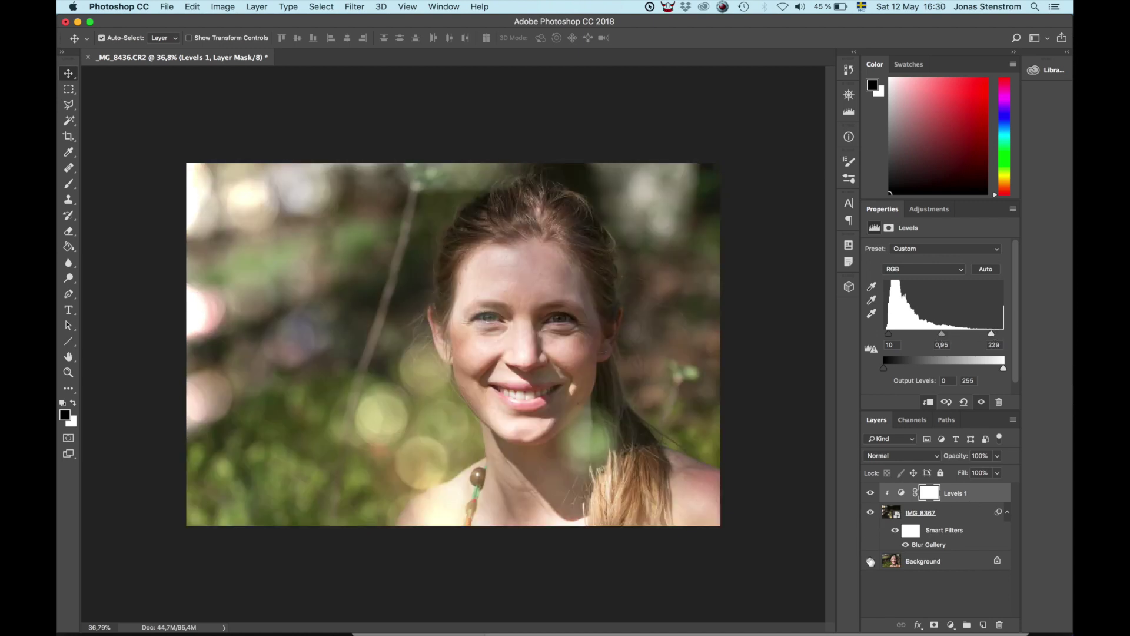
left_click(870, 494)
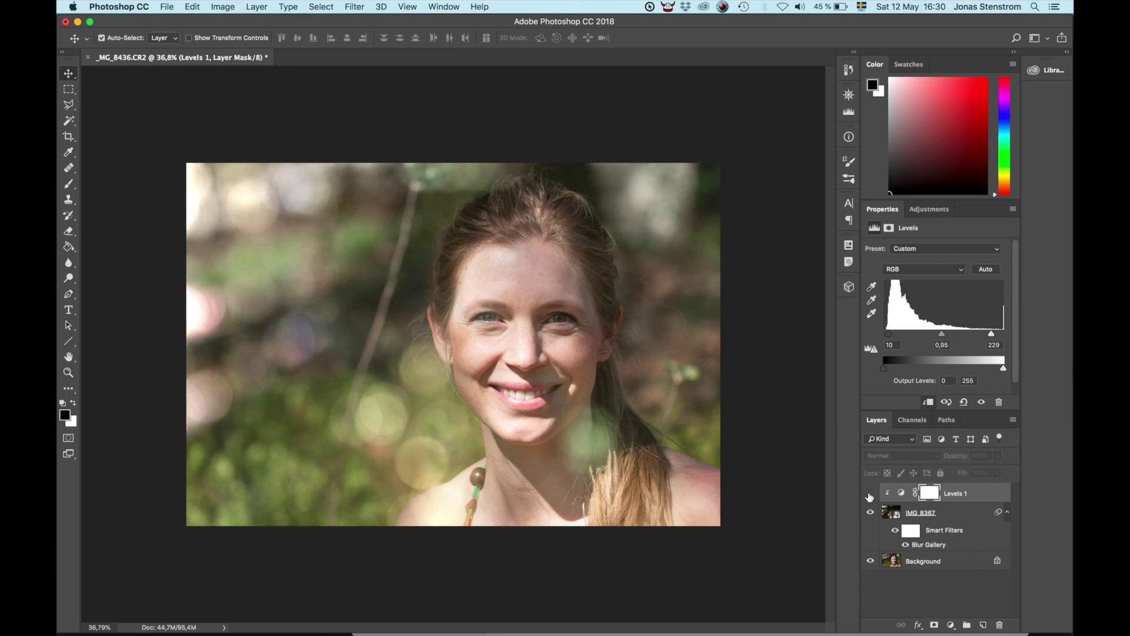
left_click(870, 495)
left_click(870, 494)
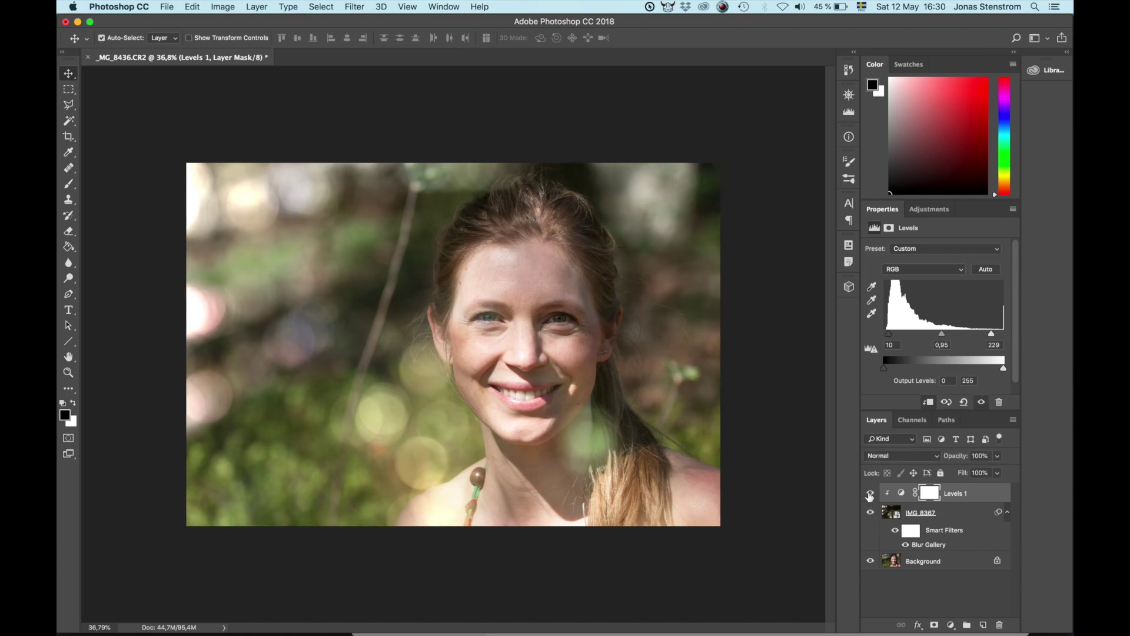
left_click(870, 495)
left_click(870, 495)
left_click(870, 495)
left_click(870, 494)
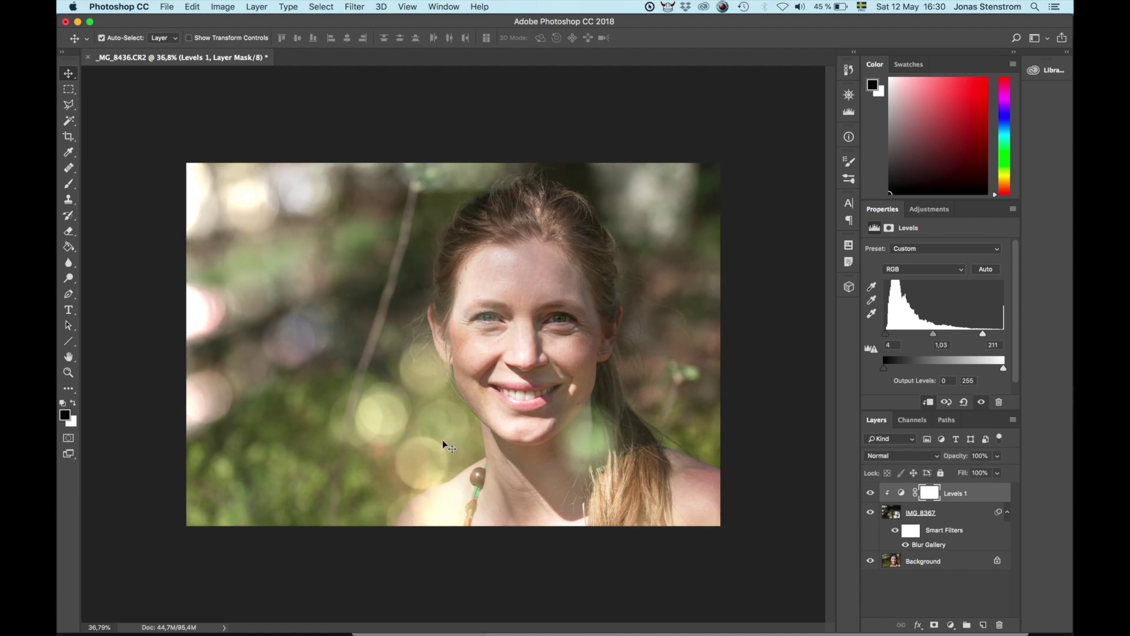
- Find IMG_9195.JPG in the BOKEH tutorial folder in Finder and Quick Look it
key("ctrl+Up")
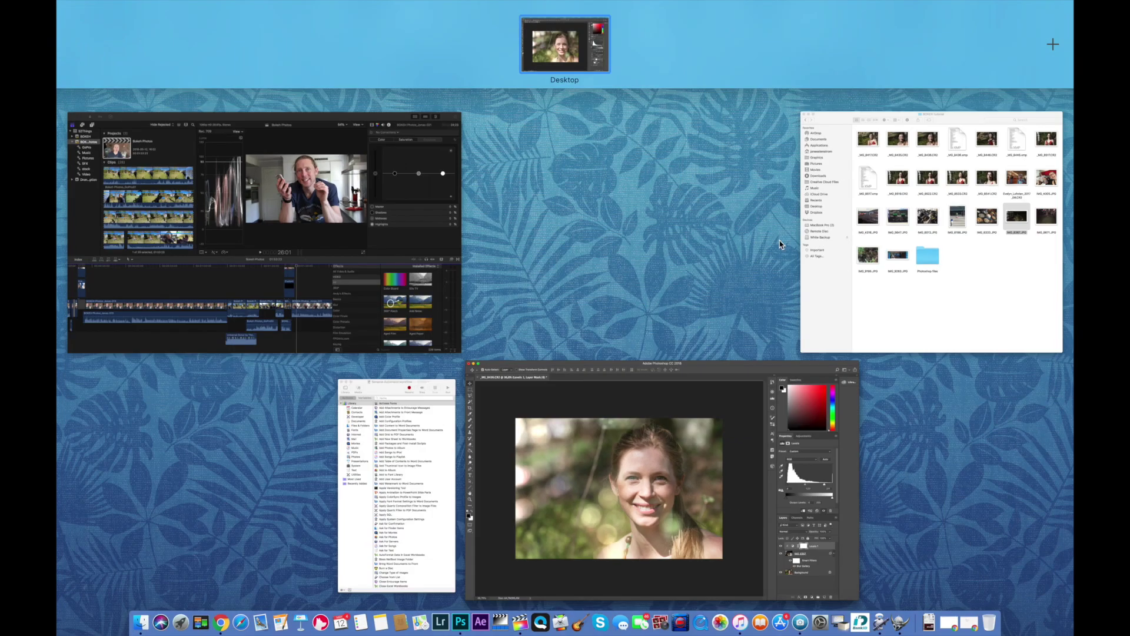
left_click(919, 230)
left_click(520, 396)
key("space")
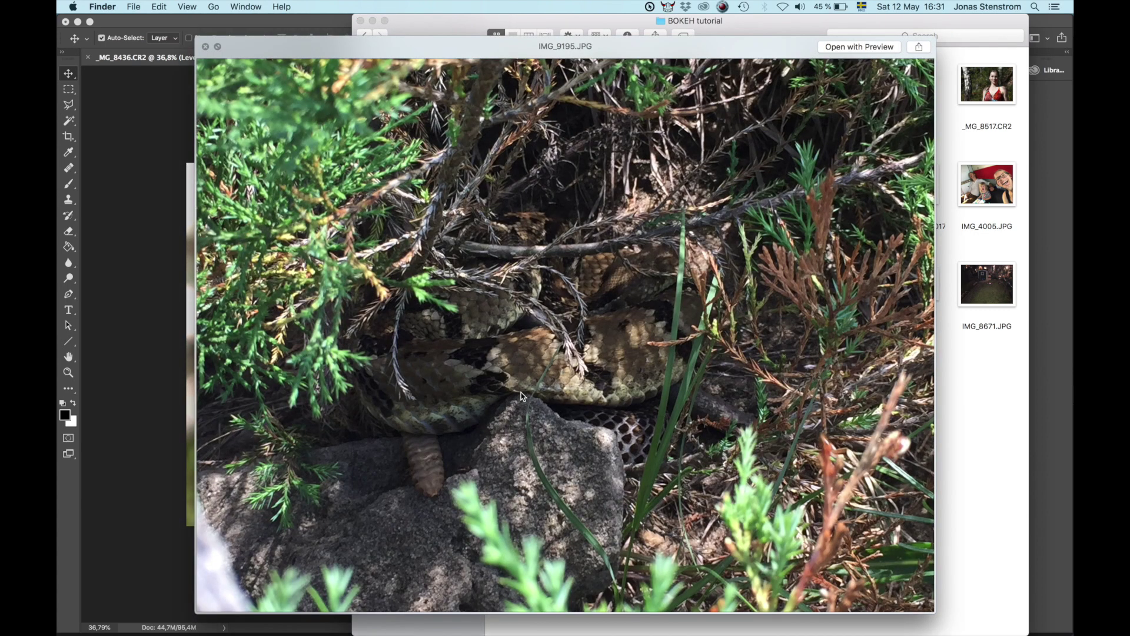
key("space")
- Place IMG_9195 into the portrait and scale it to cover the canvas
left_click_drag(521, 396, 313, 387)
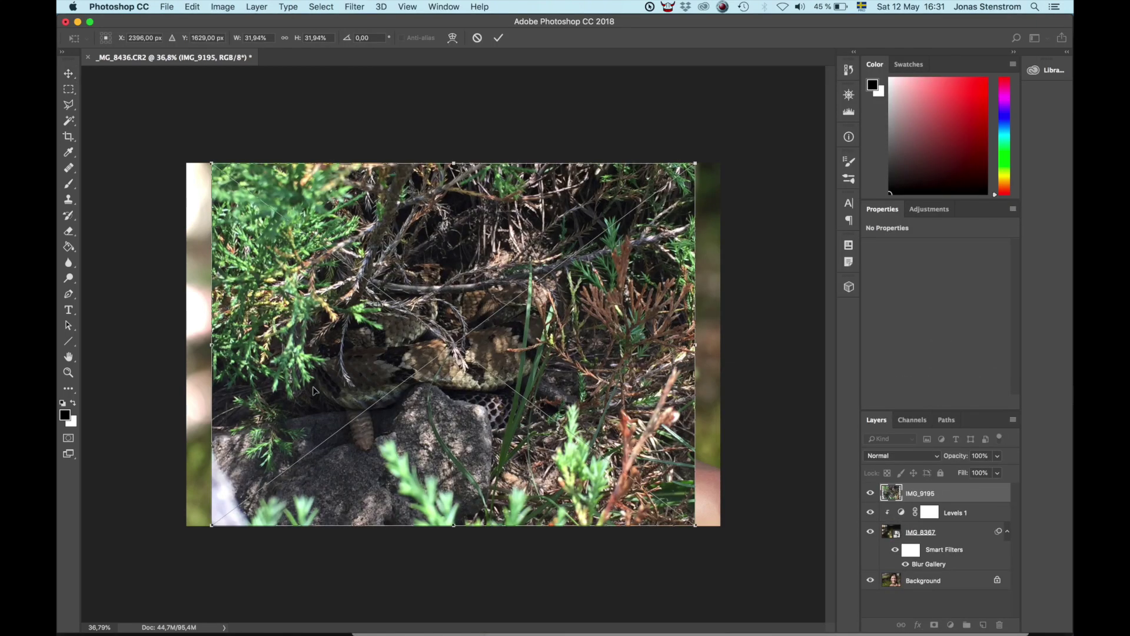
left_click_drag(211, 163, 171, 157)
left_click_drag(695, 163, 720, 157)
key("Return")
- Give IMG_9195 a 240 px Field Blur with 68% Light Bokeh, light range 157–160
left_click(355, 7)
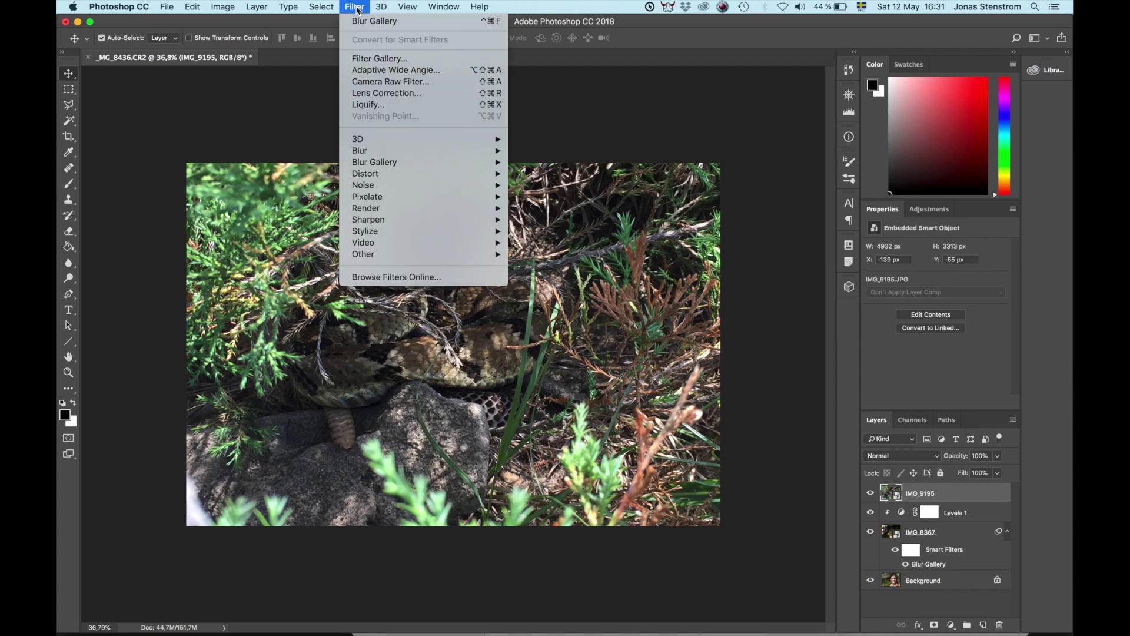
mouse_move(427, 162)
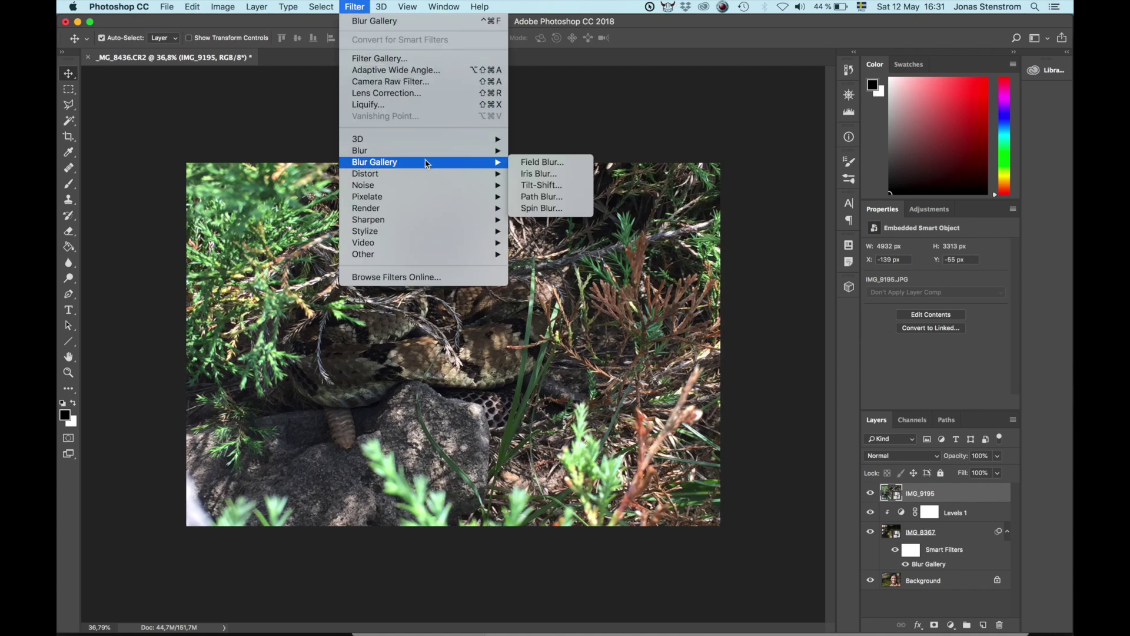
left_click(557, 162)
left_click_drag(981, 113, 1034, 114)
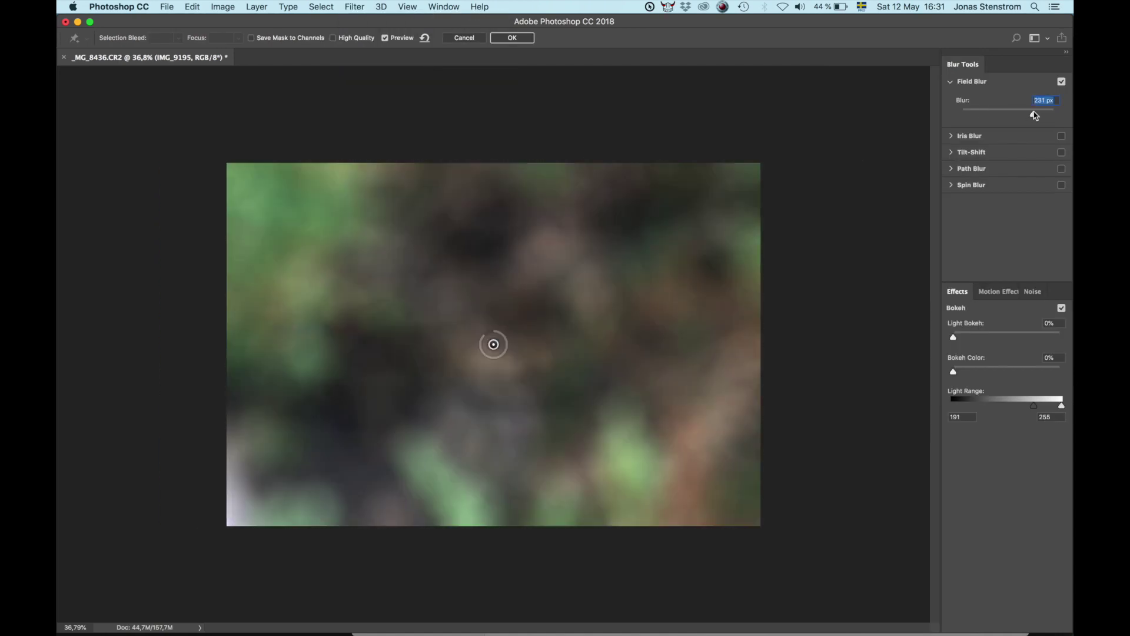
left_click_drag(954, 337, 1012, 339)
left_click_drag(1034, 406, 1021, 410)
left_click_drag(1013, 337, 1027, 337)
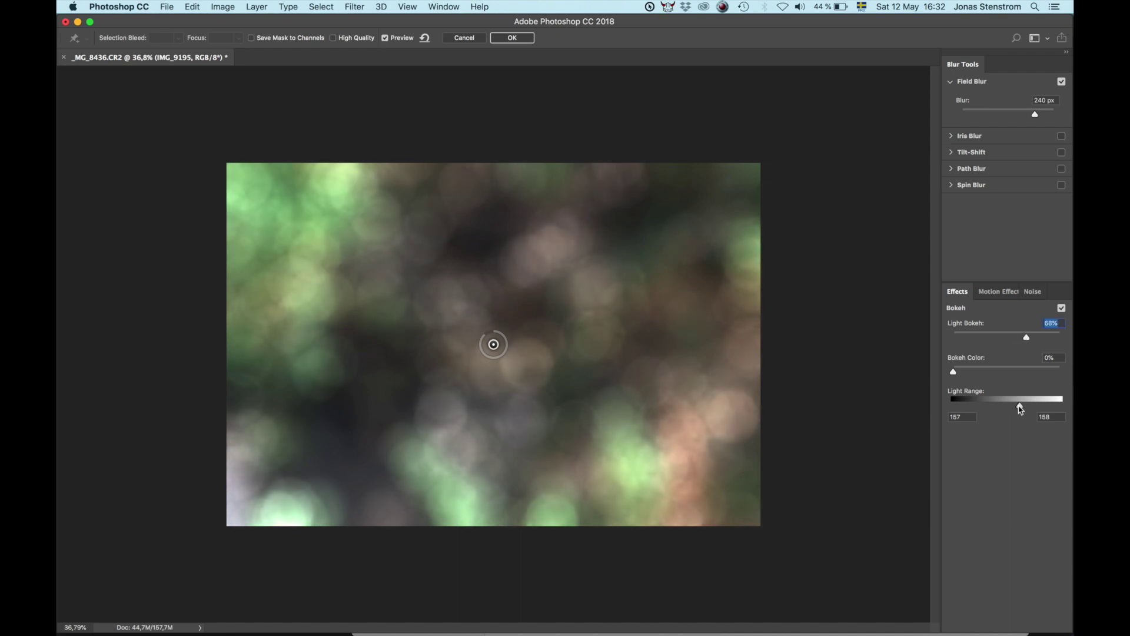
mouse_move(1020, 410)
left_mouse_down()
mouse_move(1012, 429)
mouse_move(1022, 408)
left_mouse_up()
key("Return")
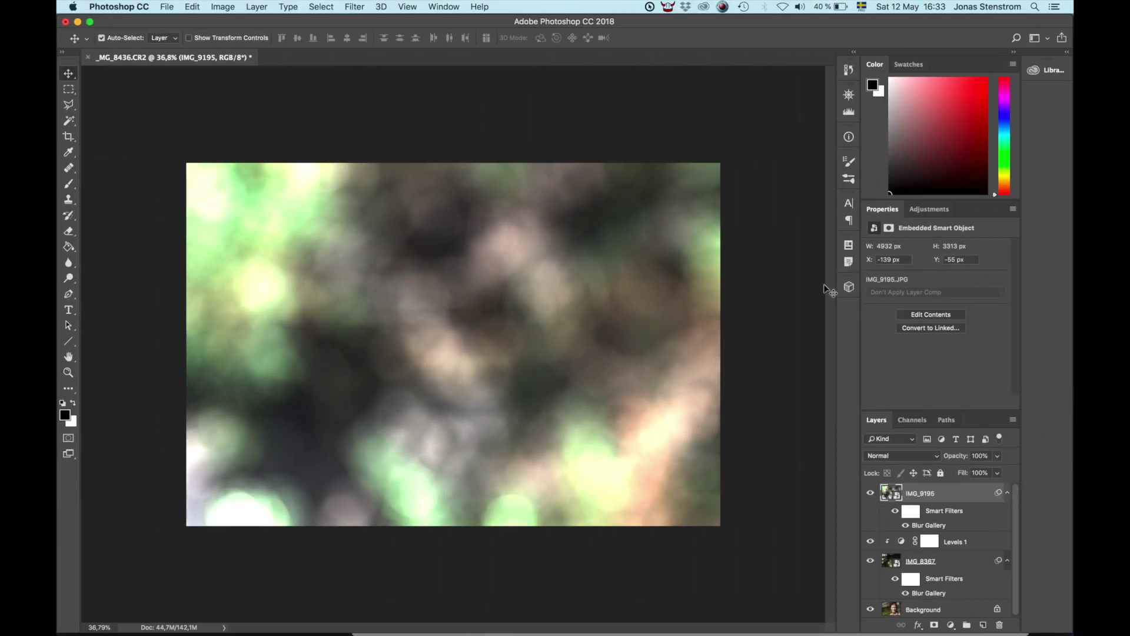
- Set IMG_9195 to Screen blend mode at 39% opacity
double_click(963, 493)
left_click(770, 59)
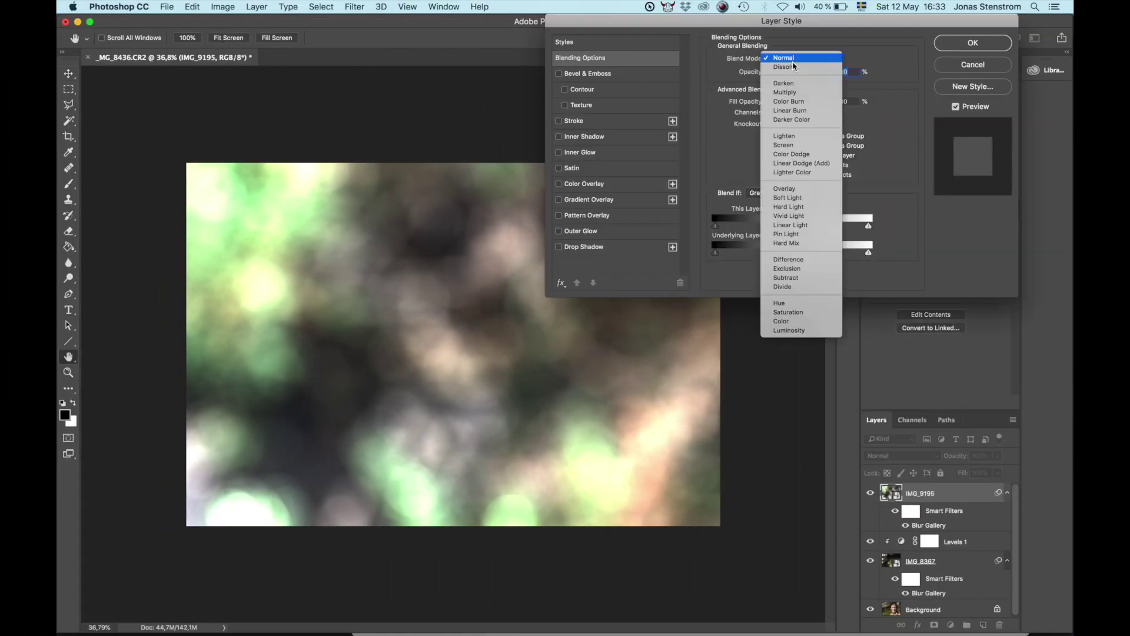
left_click(786, 150)
left_click(959, 45)
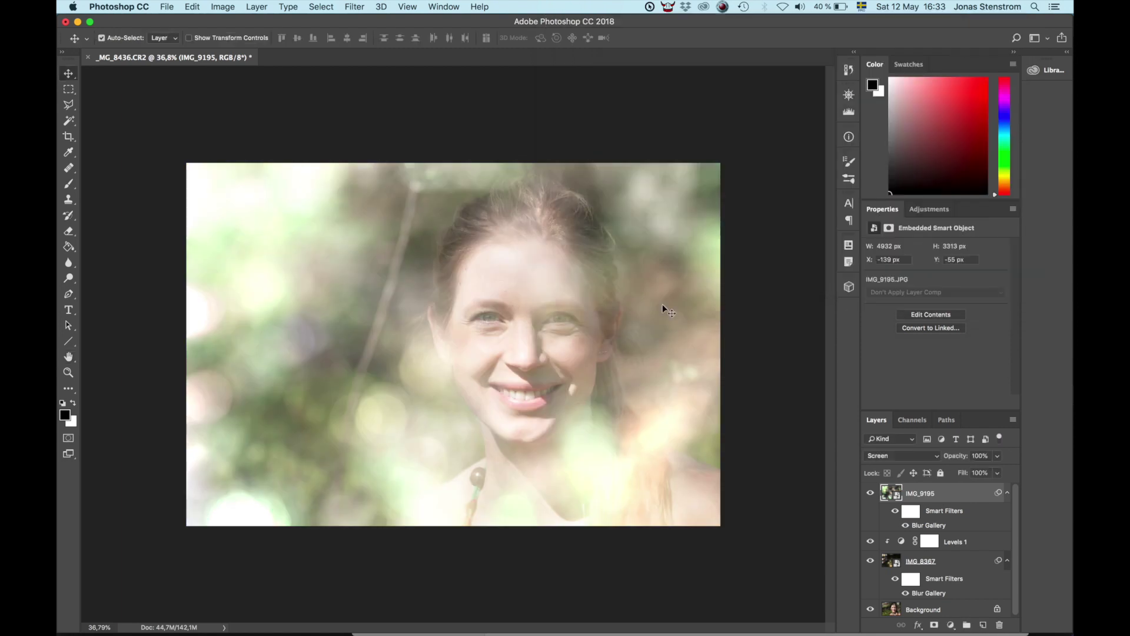
left_click(997, 456)
left_click_drag(1001, 469, 966, 476)
- Toggle IMG_9195 off and on to compare the portrait with and without it
left_click(870, 493)
left_click(870, 493)
left_click(870, 492)
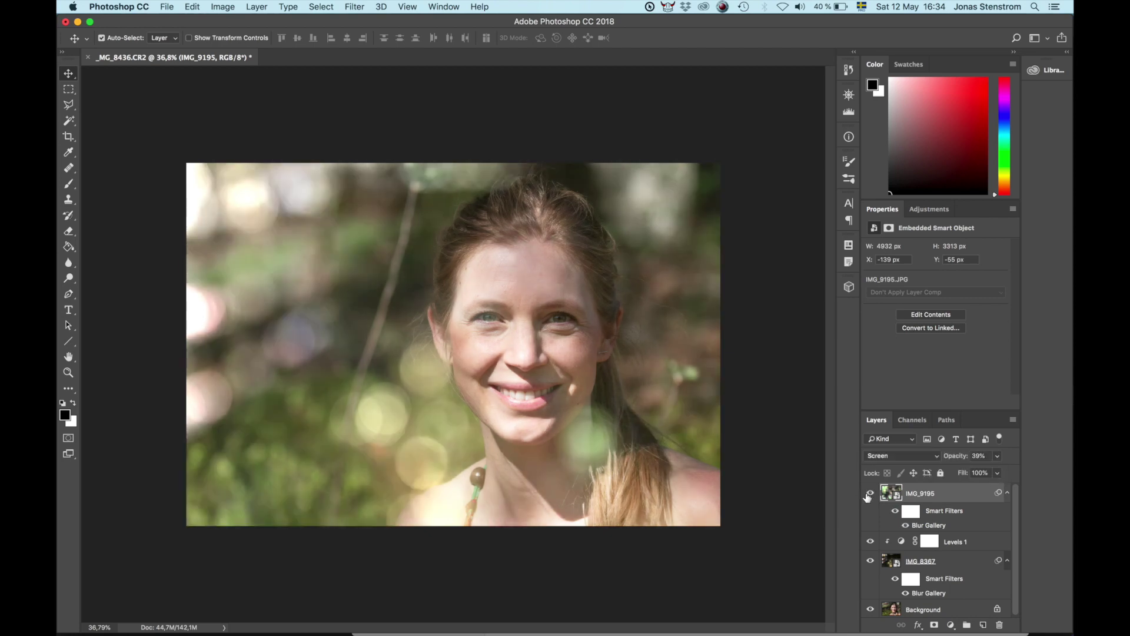
left_click(870, 493)
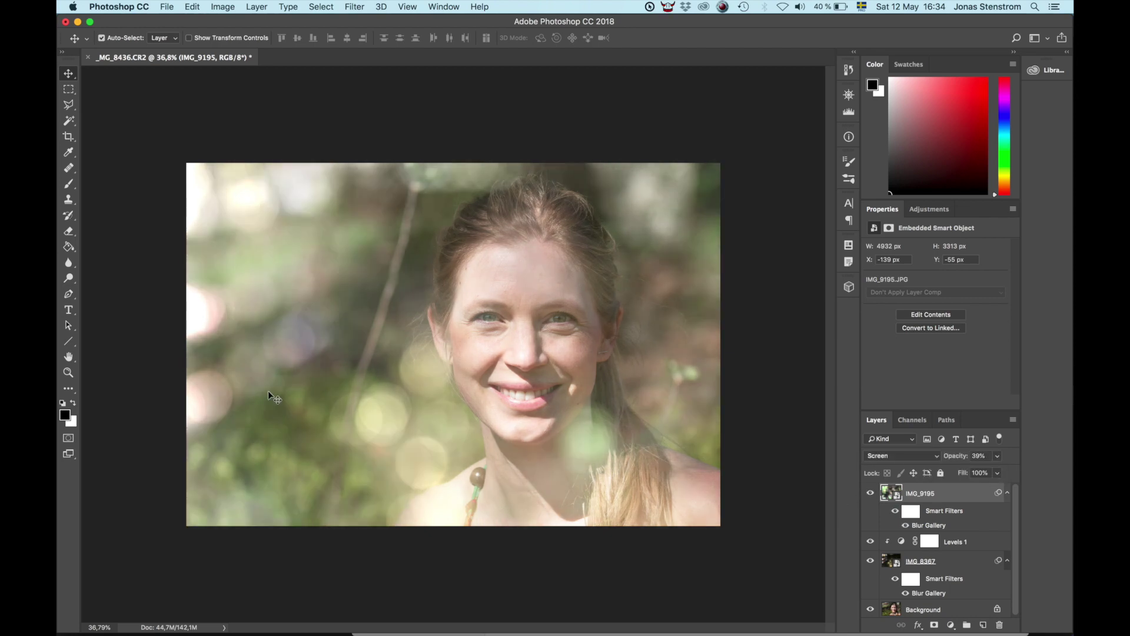
left_click(951, 624)
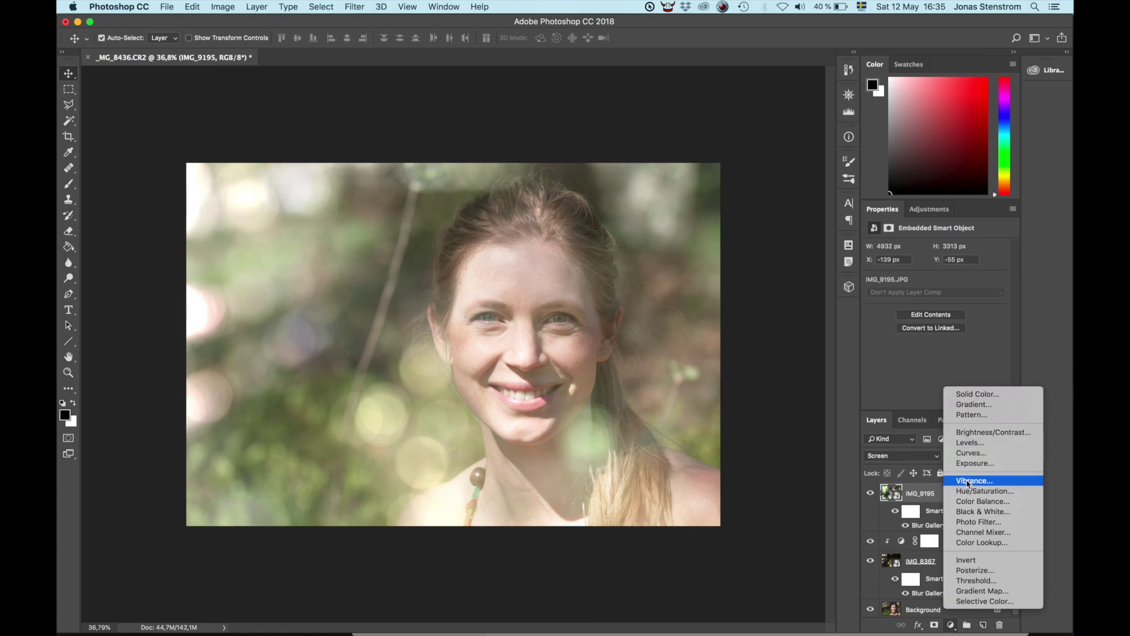
- Add a Hue/Saturation adjustment clipped to IMG_9195 and raise the Yellows saturation
left_click(980, 491)
right_click(984, 493)
left_click(874, 335)
left_click(947, 264)
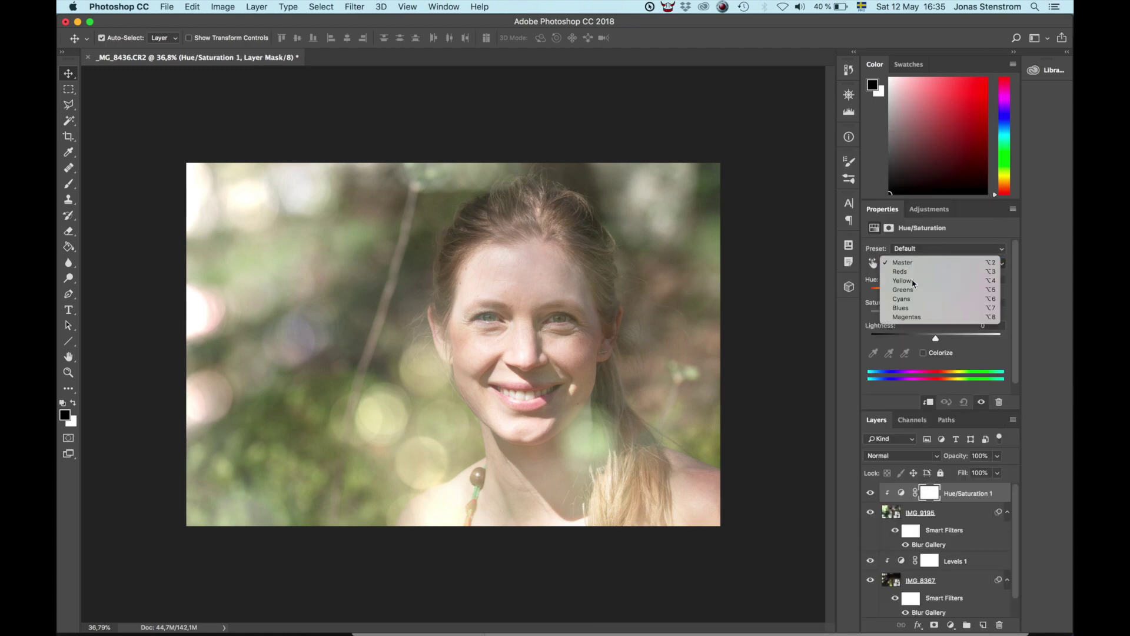
left_click(906, 281)
left_click_drag(889, 312, 942, 316)
left_click(946, 264)
left_click(919, 263)
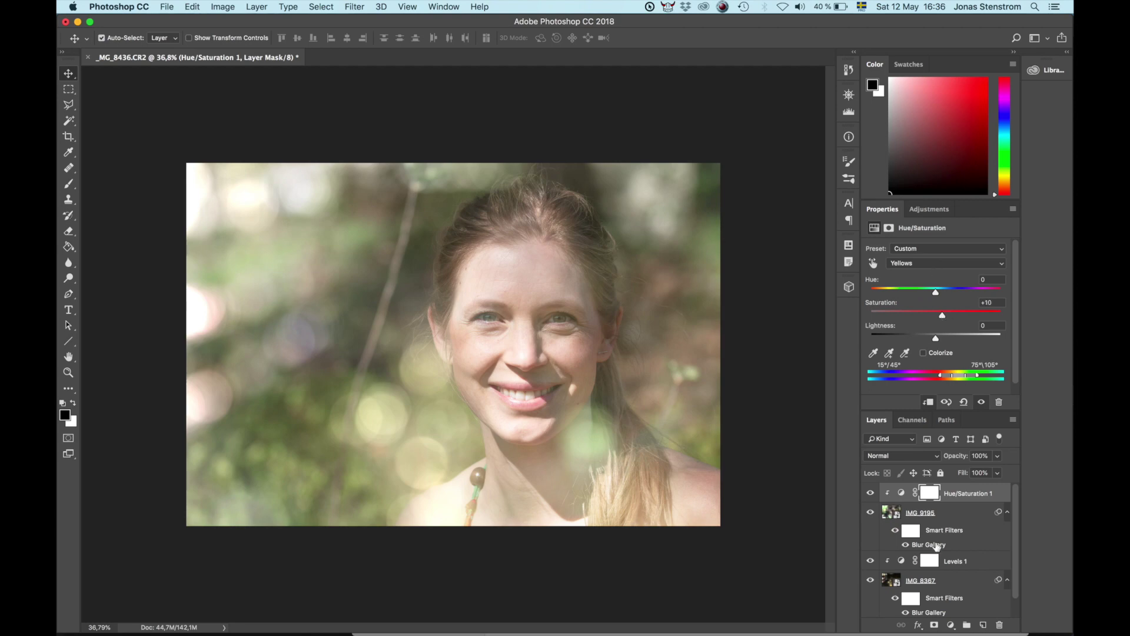
- Hide the IMG_9195 layer after a quick comparison, then select IMG_8367
scroll(936, 547, "down", 1)
left_click(956, 496)
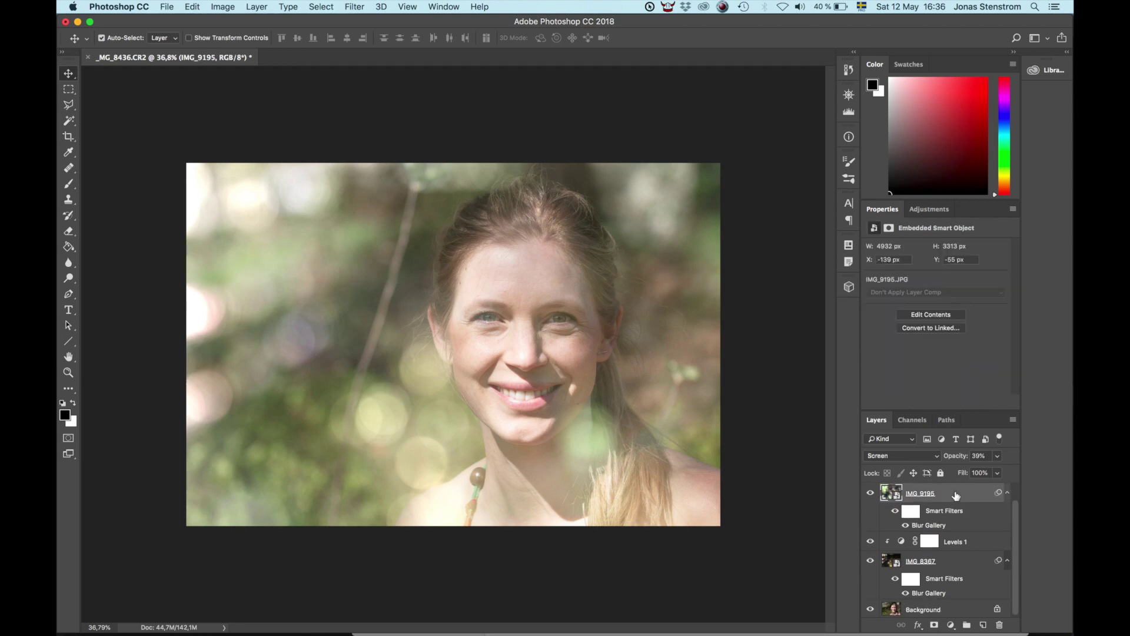
left_click(870, 493)
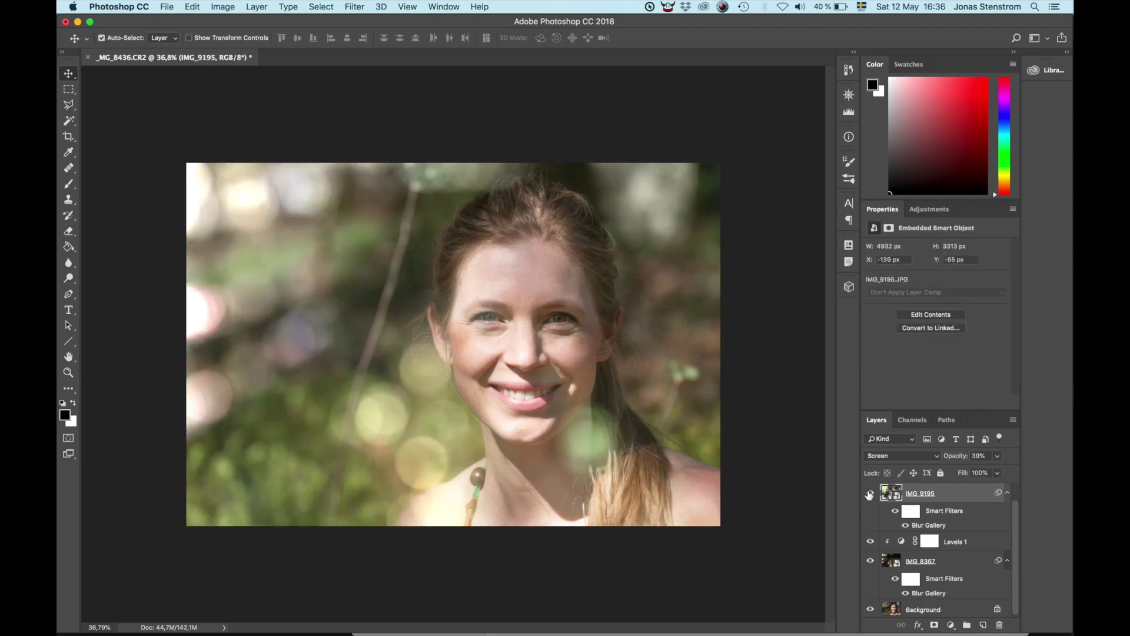
left_click(870, 494)
left_click(871, 493)
left_click(922, 561)
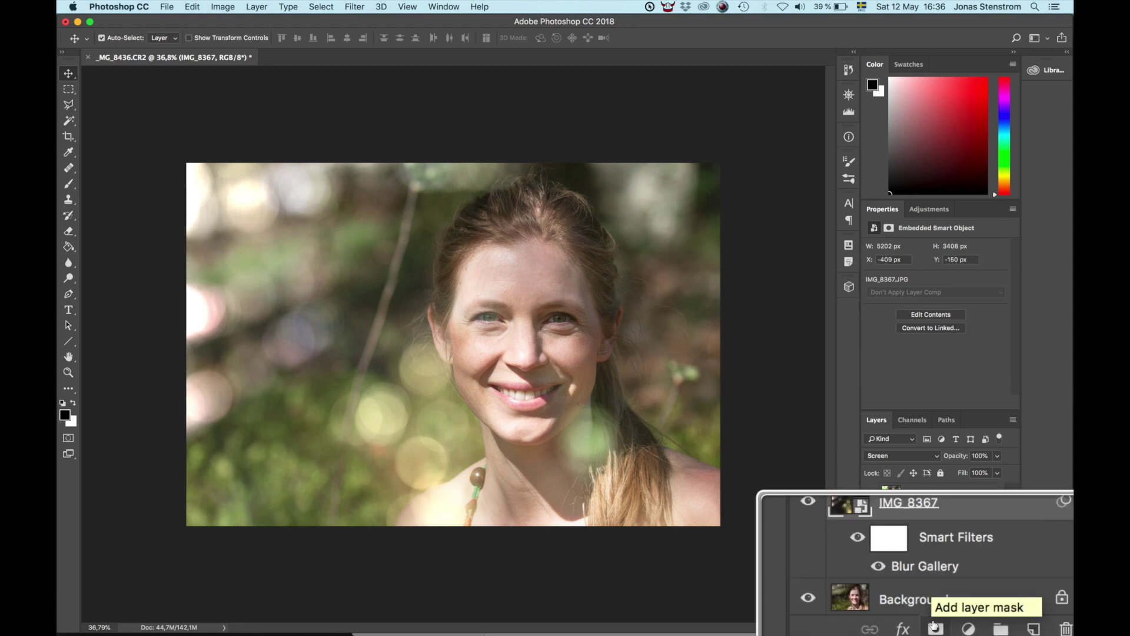
- Add a mask to IMG_8367 and paint over the face with a 1400 px brush at 45%
left_click(934, 625)
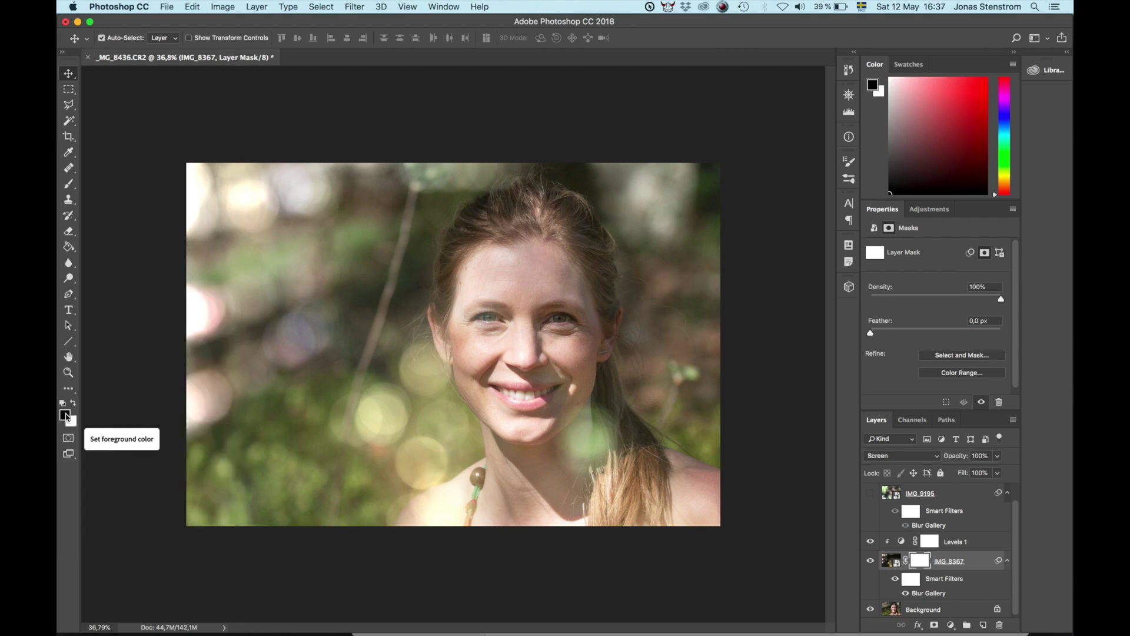
left_click(69, 187)
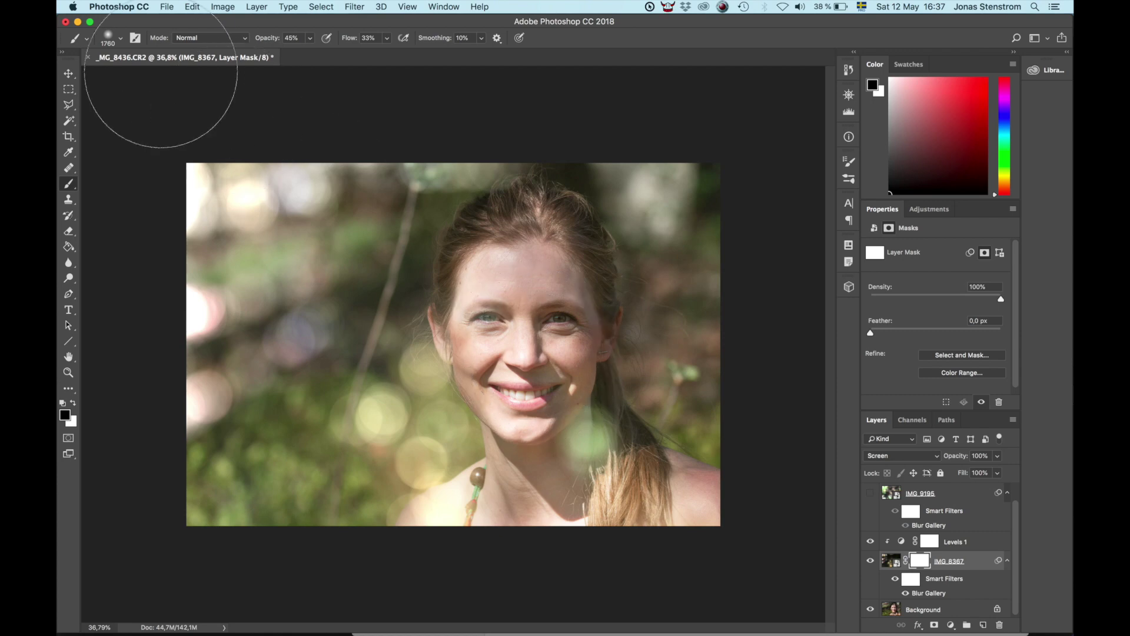
left_click(112, 38)
type("1400")
key("Return")
mouse_move(571, 413)
left_mouse_down()
mouse_move(529, 408)
mouse_move(585, 436)
mouse_move(527, 355)
mouse_move(533, 380)
left_mouse_up()
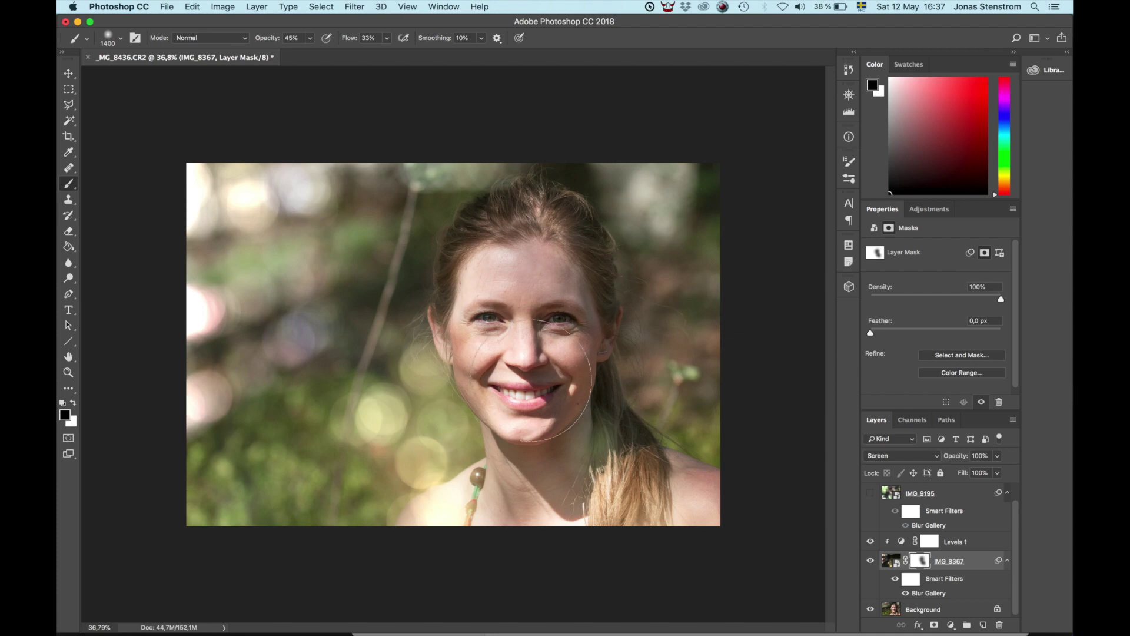
- Show IMG_9195 again, add a layer mask and paint it black over the face
left_click(870, 493)
left_click(954, 493)
left_click(934, 624)
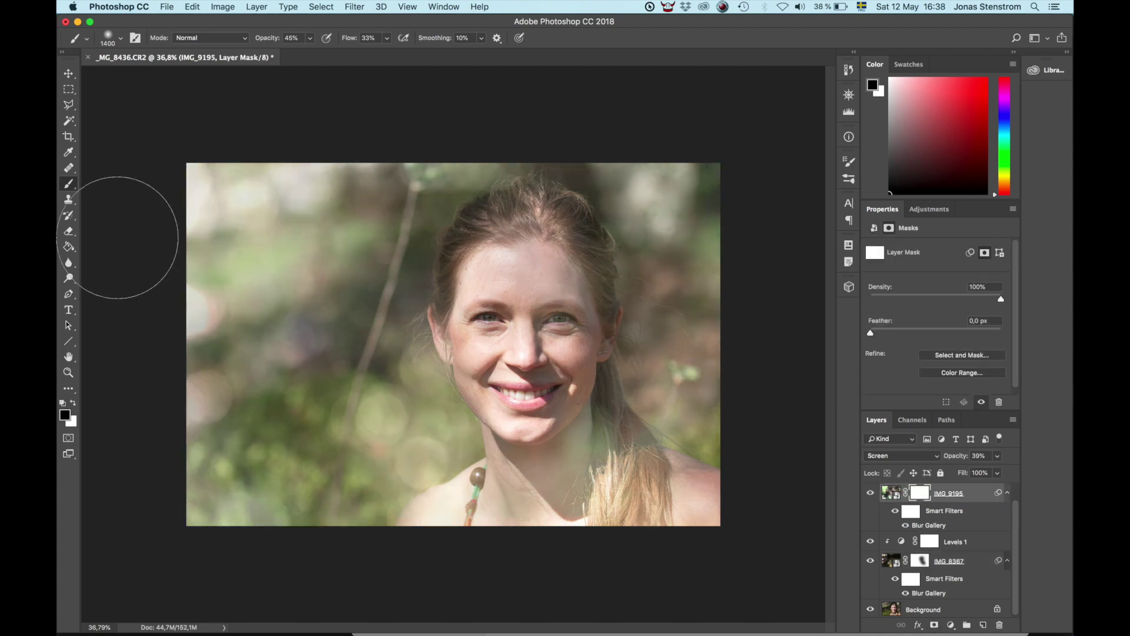
mouse_move(530, 353)
left_mouse_down()
mouse_move(609, 318)
mouse_move(610, 341)
mouse_move(436, 406)
left_mouse_up()
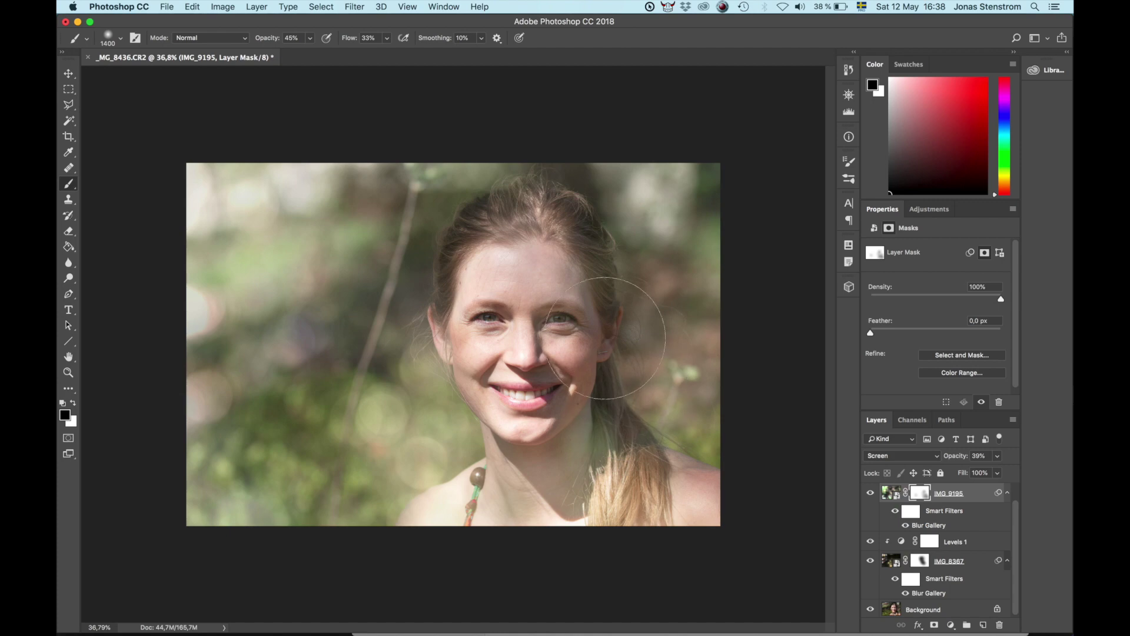
left_click_drag(600, 356, 589, 401)
- Preview the indoor photo of the shouting child in Finder and drag it into the document
key("super+Tab")
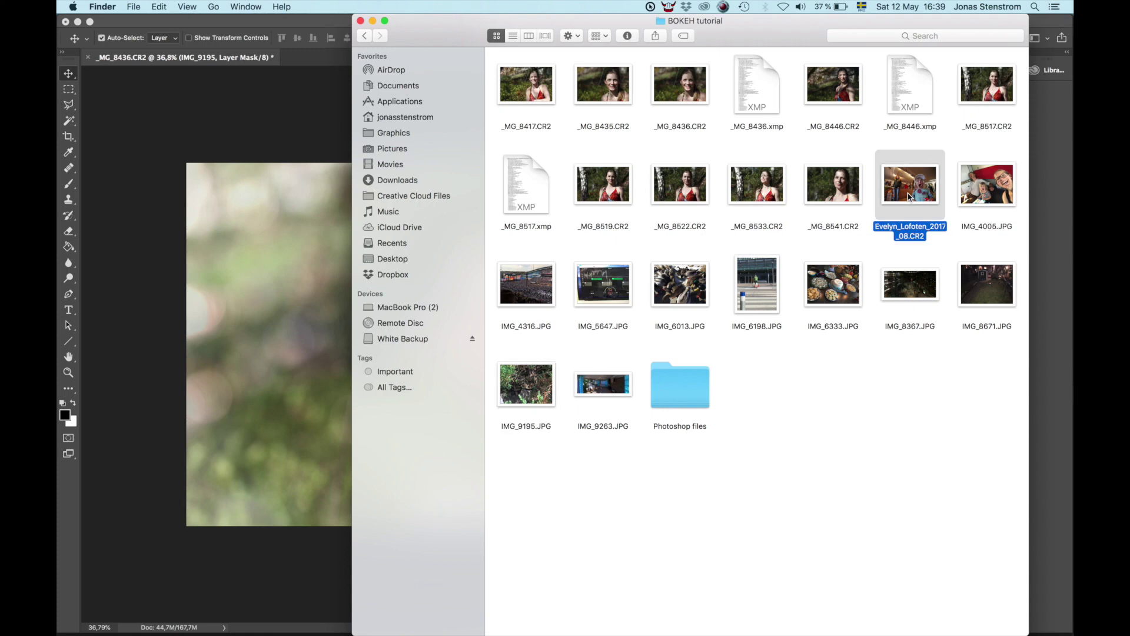
key("space")
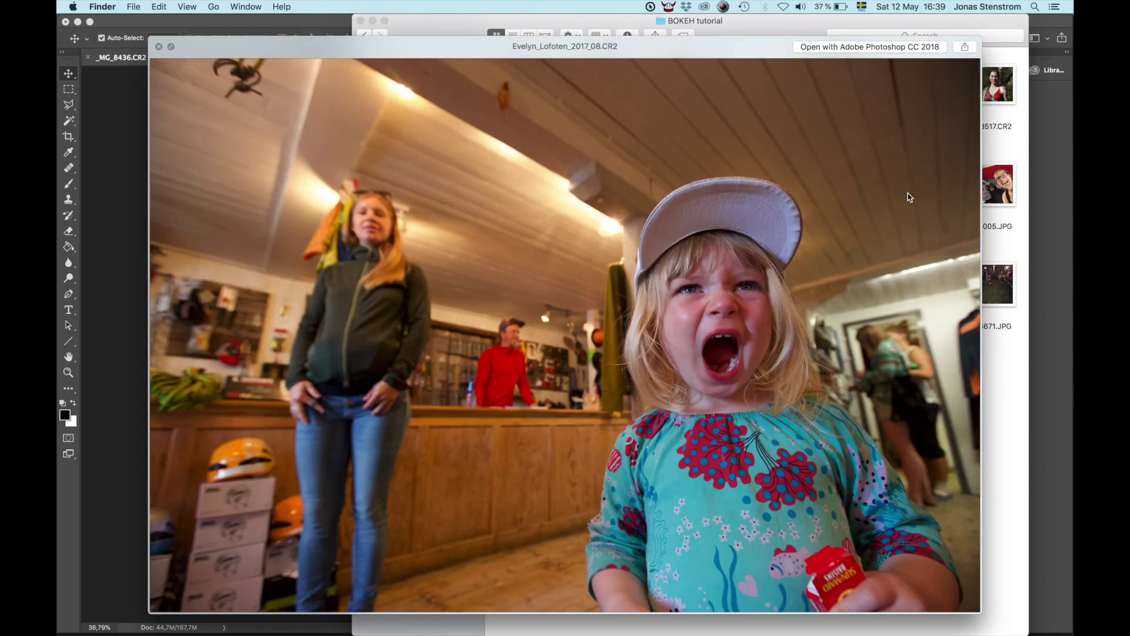
left_click_drag(908, 197, 929, 585)
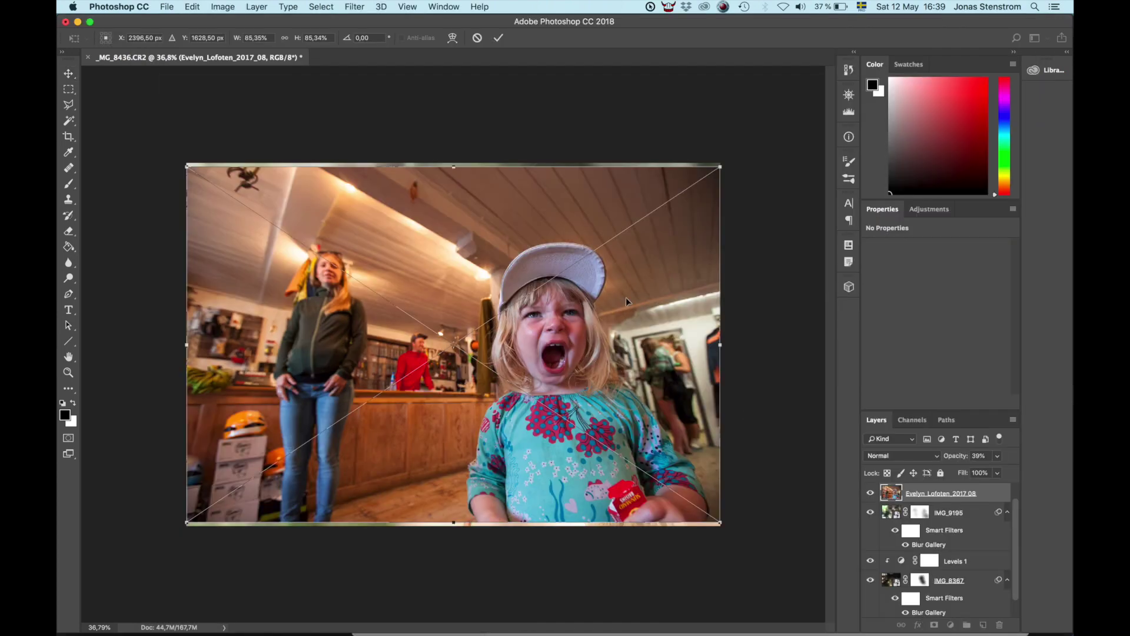
- Commit the child photo and blur it to 234 px in the Blur Gallery with bokeh highlights
key("Return")
key("ctrl+super+f")
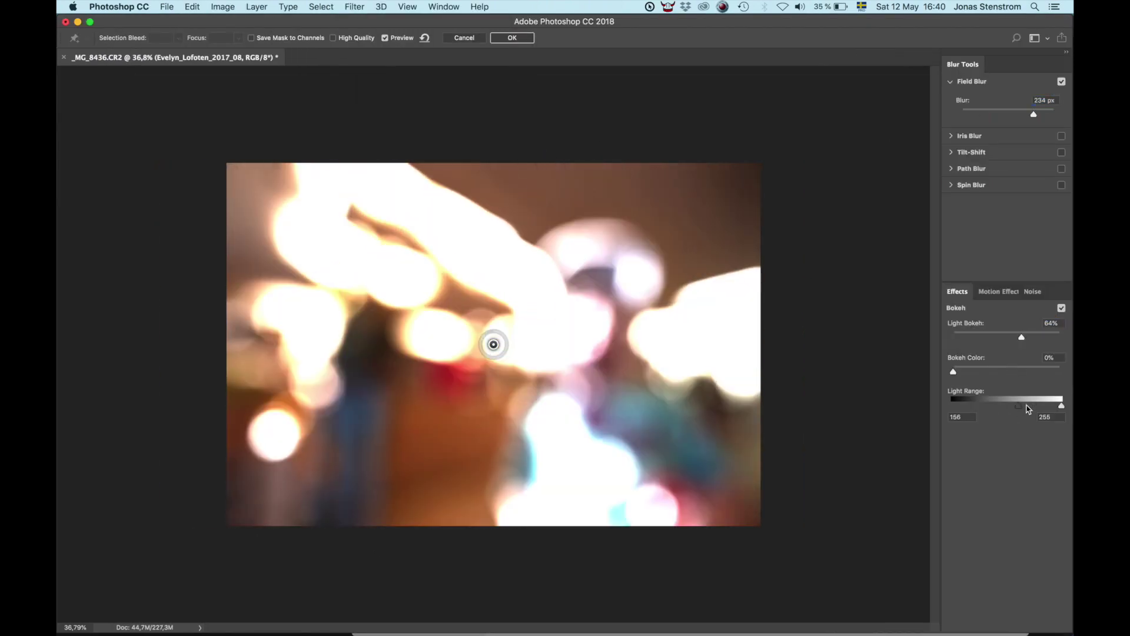
left_click_drag(1042, 406, 1020, 406)
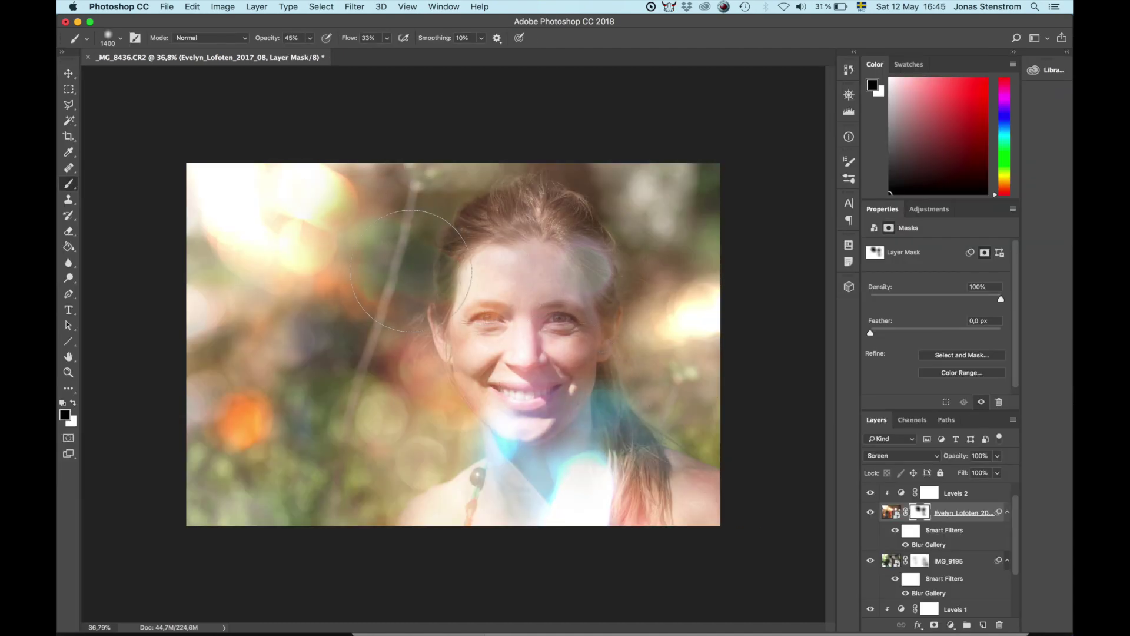
- Shrink the brush size to 1040, then 428, and select the IMG_8367 layer
left_click(121, 38)
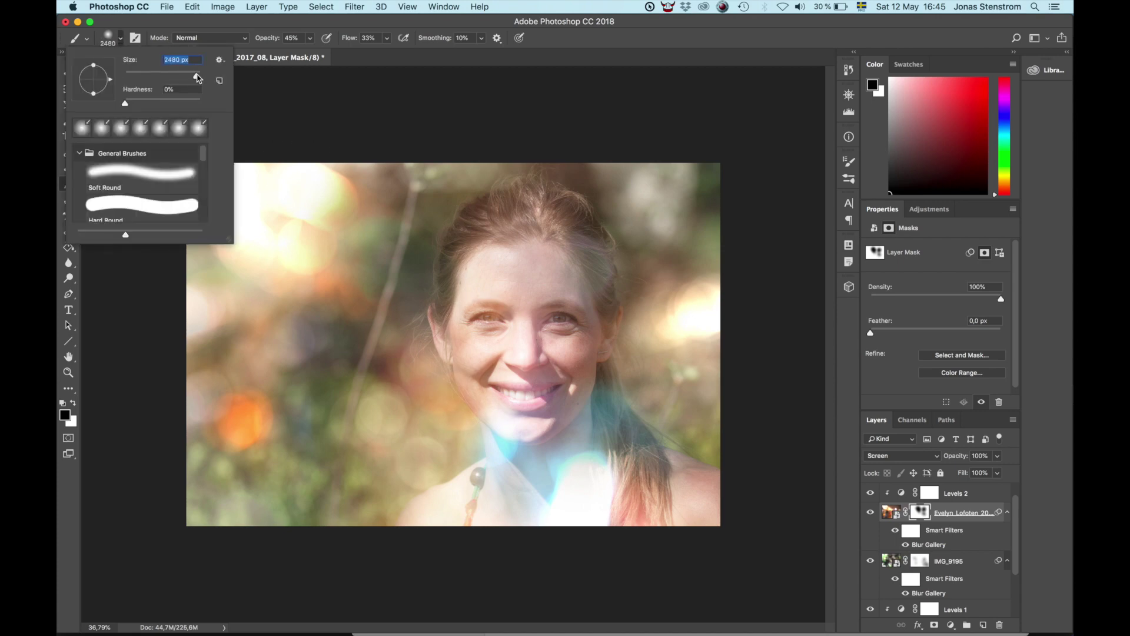
left_click_drag(204, 77, 188, 78)
left_click(492, 338)
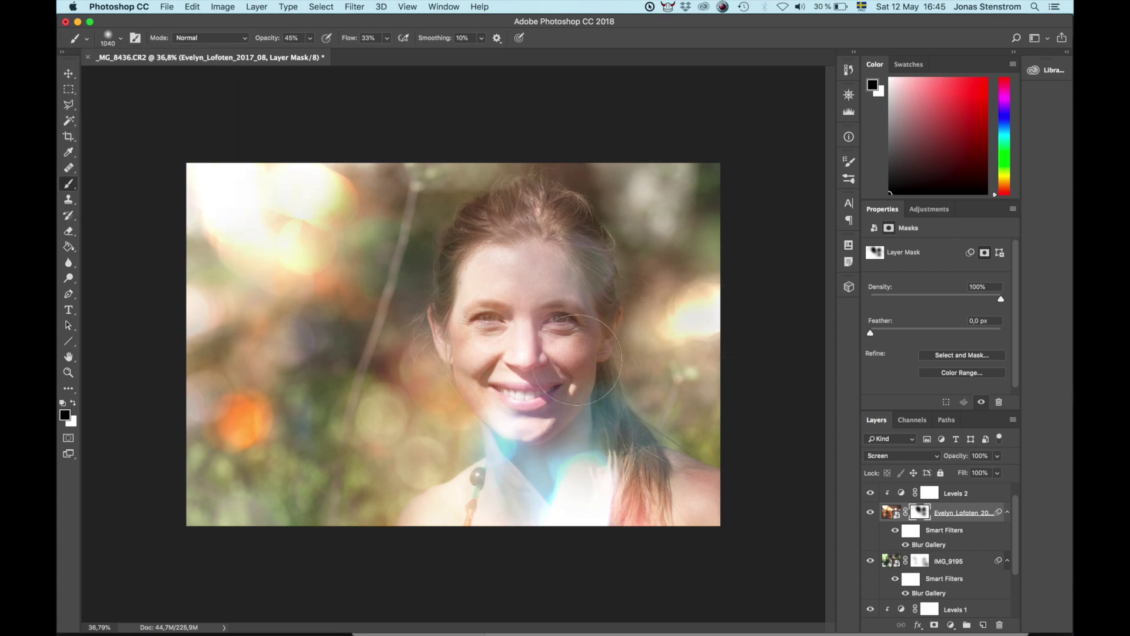
left_click(120, 37)
left_click_drag(189, 78, 172, 78)
left_click(525, 320)
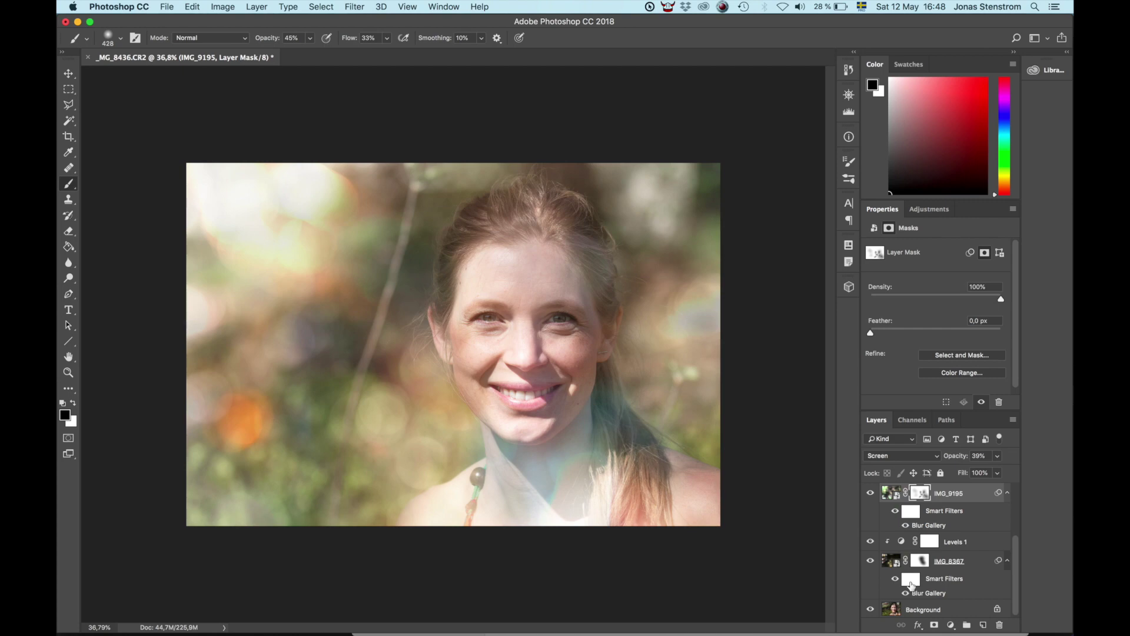
key("alt+bracketleft")
key("alt+bracketleft")
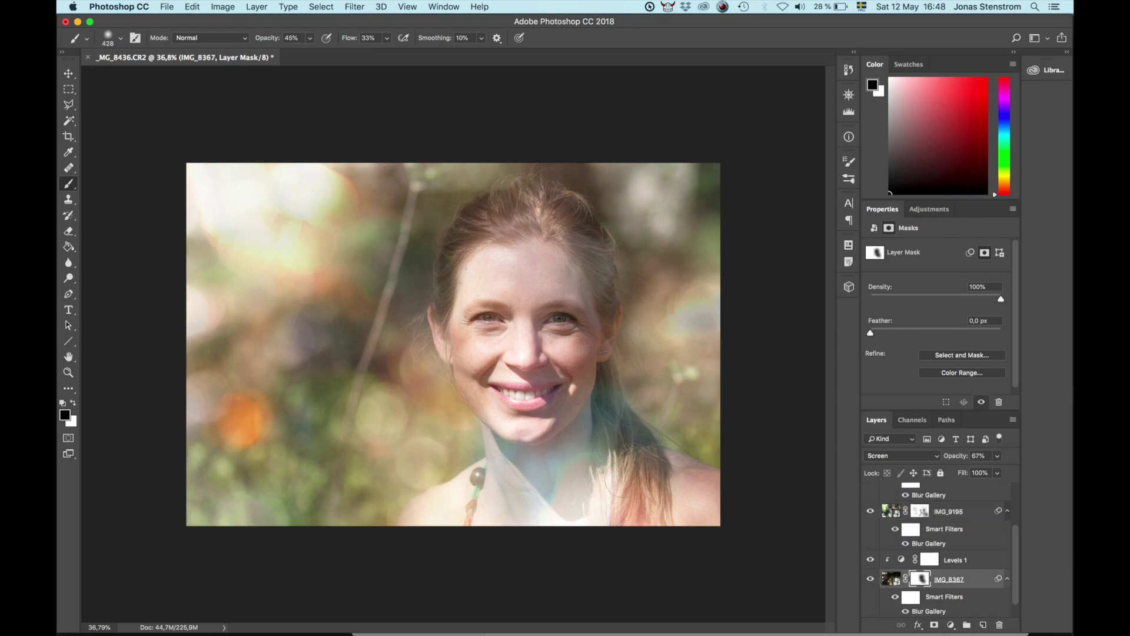